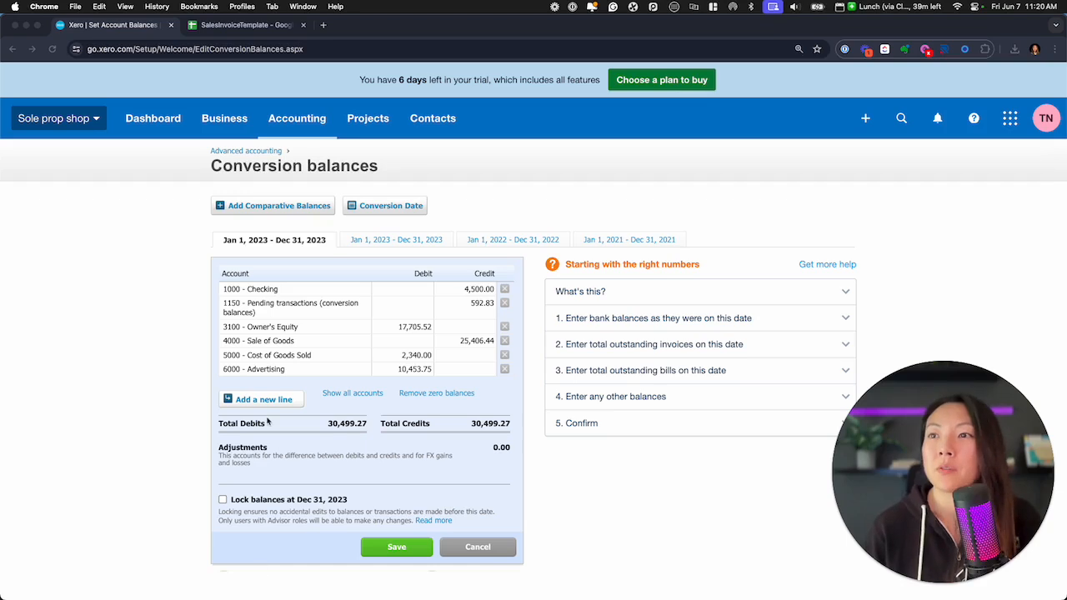
Add a new line to the conversion balances for the account 1200 - Accounts Receivable
click(84, 410)
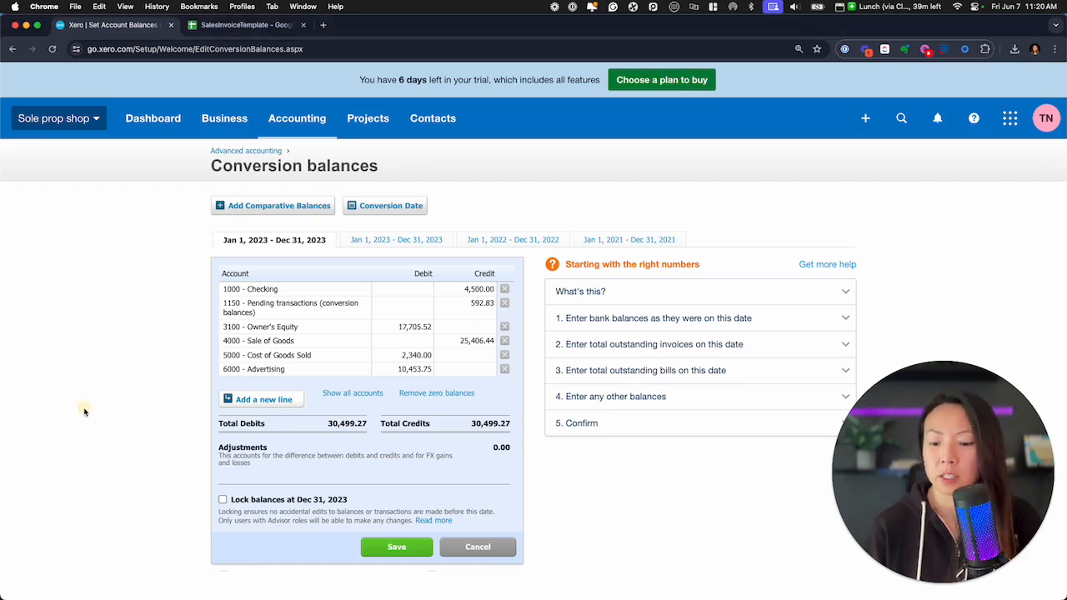
key(super+equal)
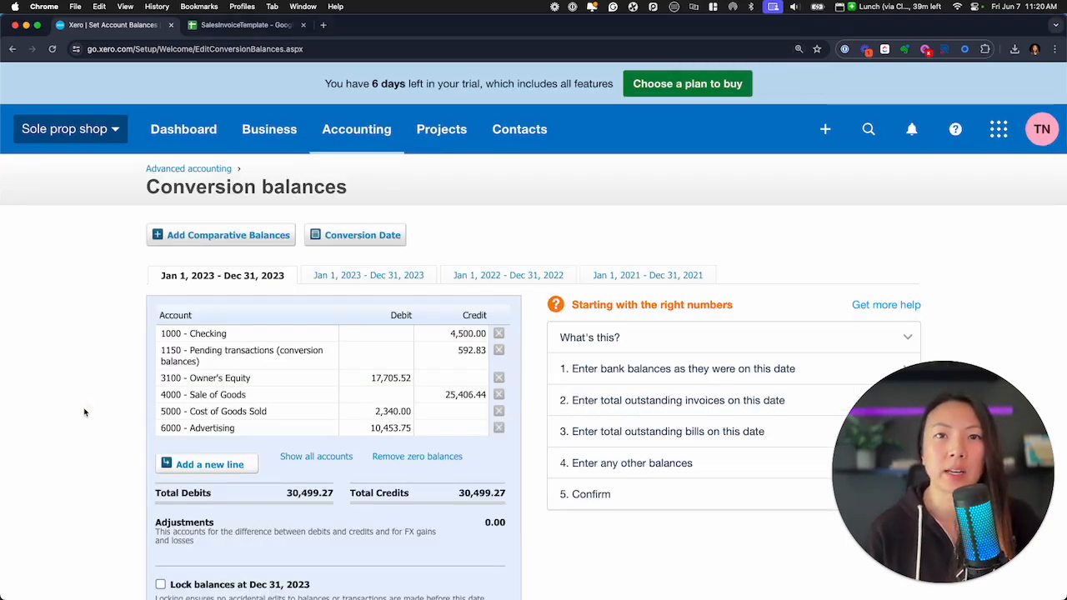
click(226, 472)
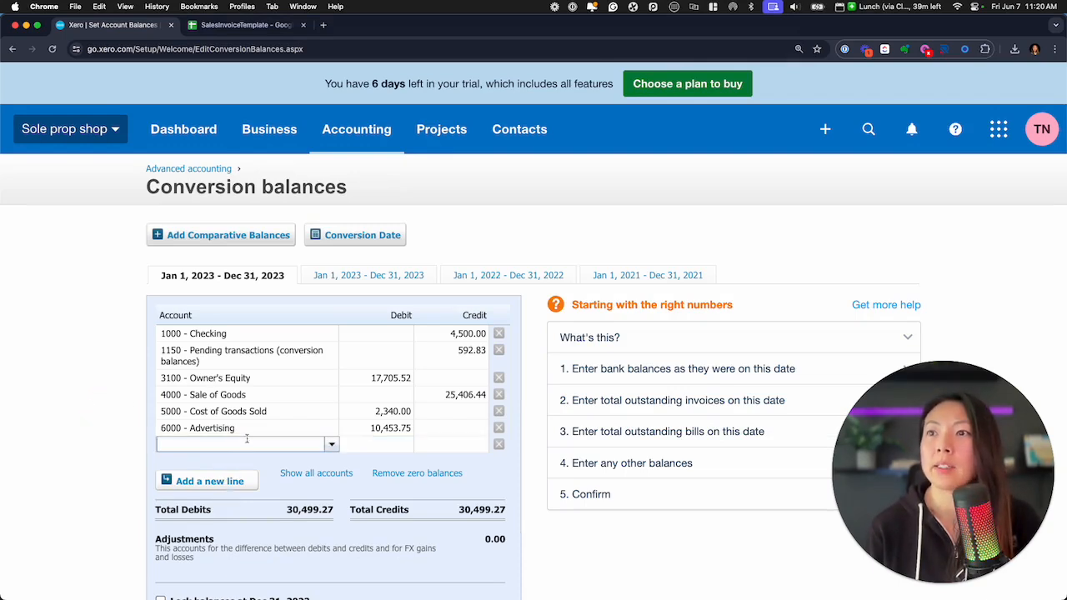
scroll(237, 417, down, 2)
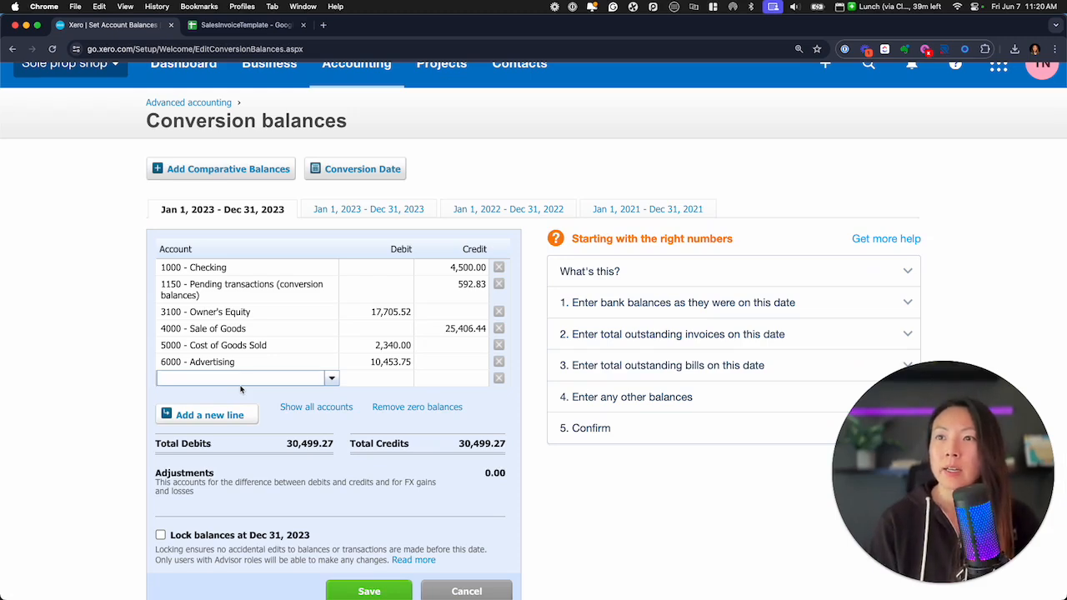
text(account)
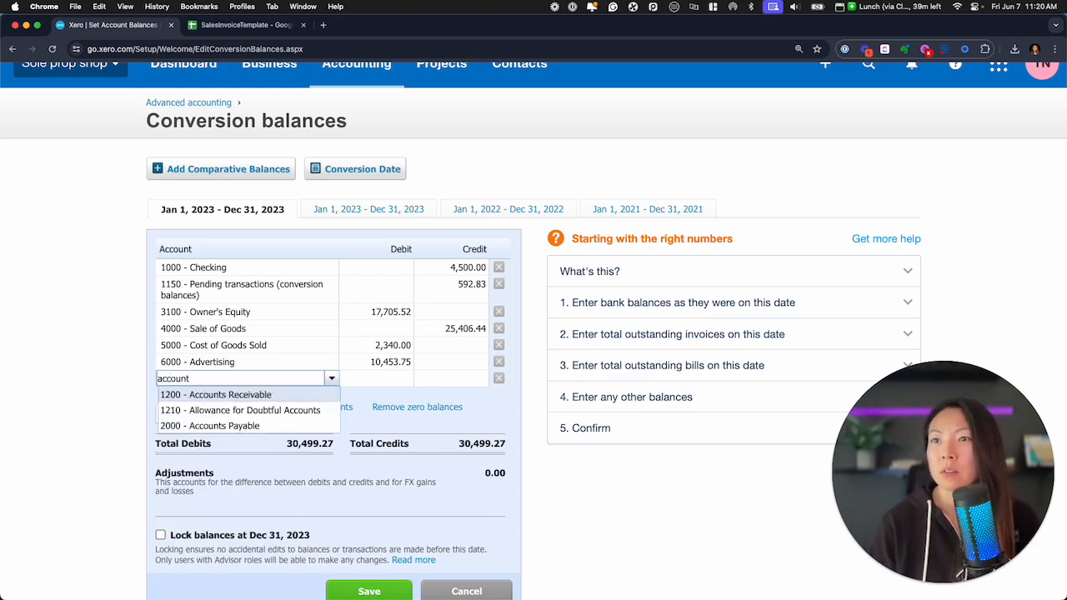
click(272, 395)
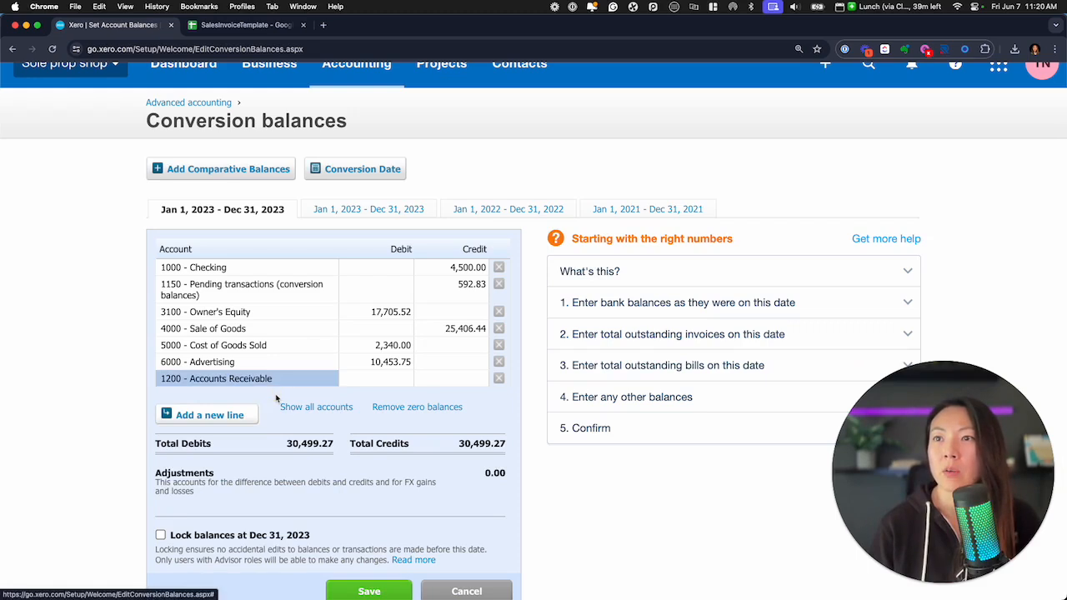
click(391, 378)
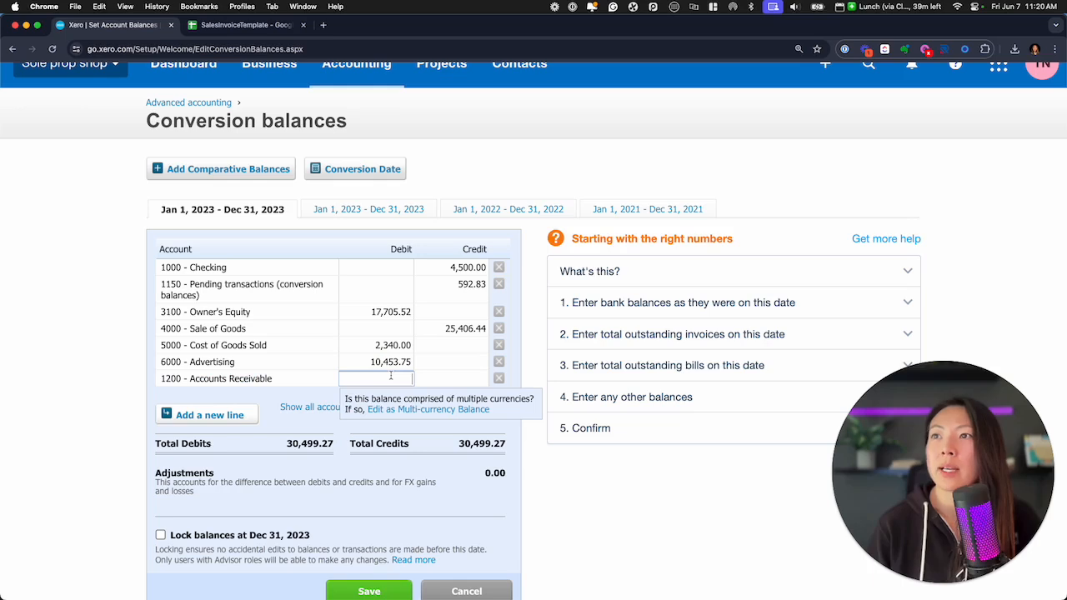
Switch to the SalesInvoiceTemplate spreadsheet in Google Sheets and check the sum of the UnitAmount values in R2:R7
click(252, 25)
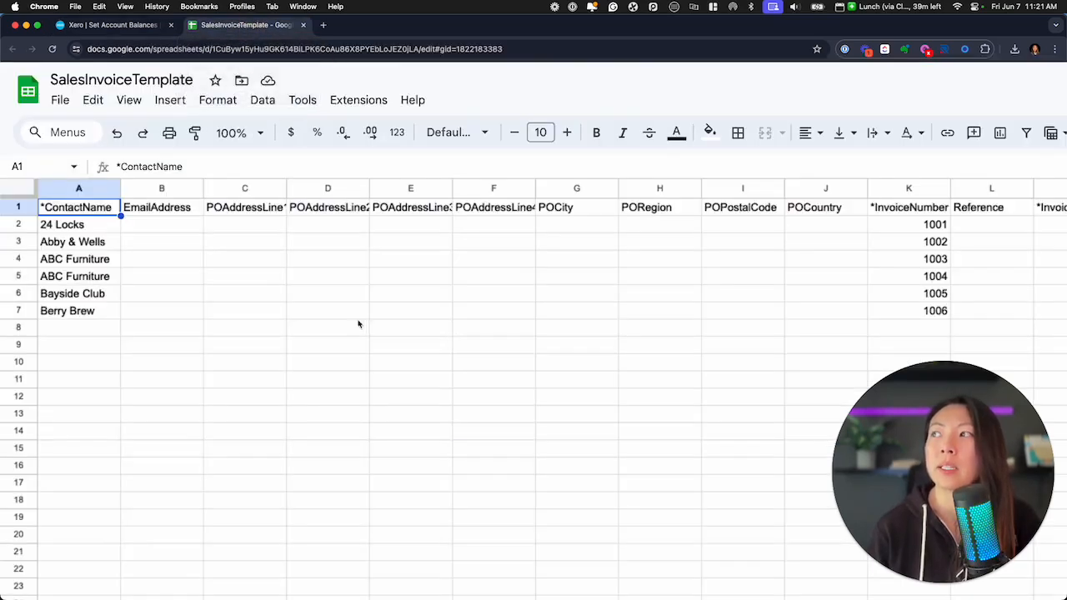
click(492, 293)
scroll(491, 292, right, 3)
scroll(491, 291, right, 5)
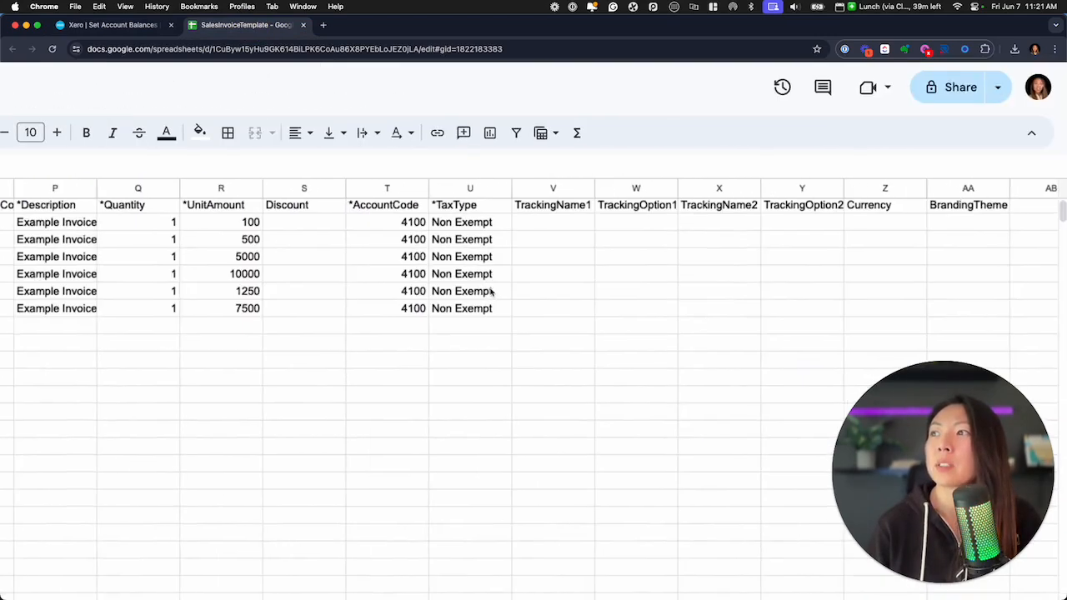
click(236, 225)
drag(236, 225, 239, 307)
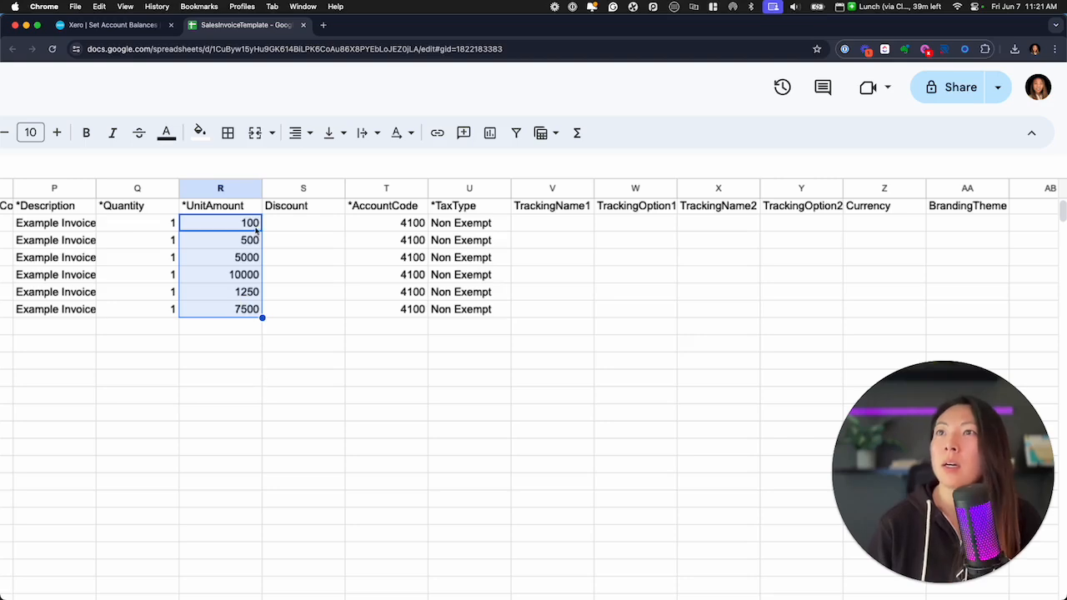
scroll(268, 309, down, 20)
scroll(238, 295, up, 10)
scroll(240, 300, left, 3)
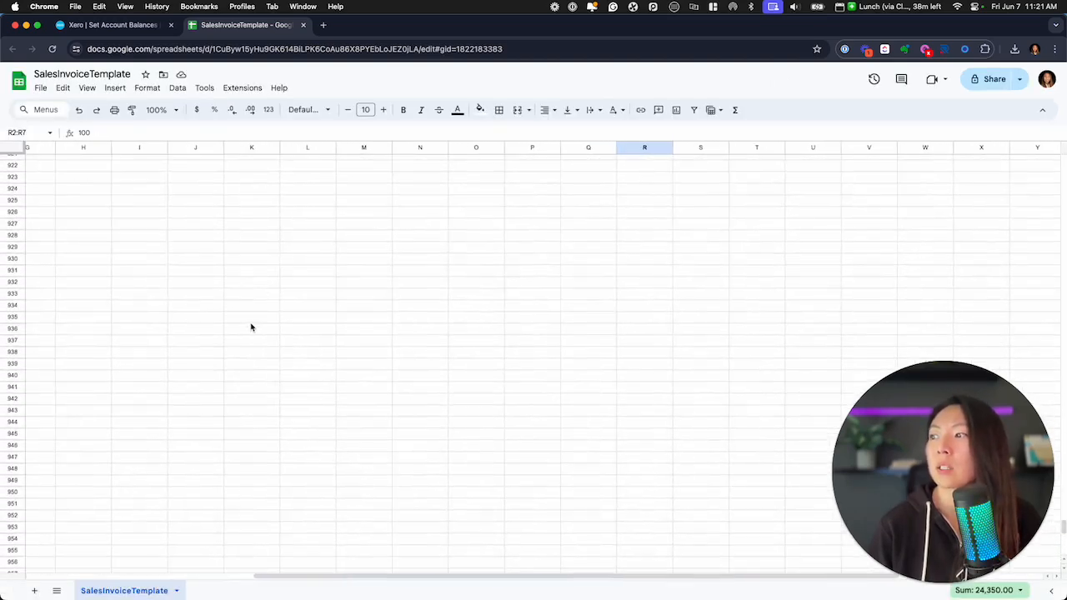
Return to Xero and enter a debit of 24,350 for Accounts Receivable in the conversion balances
click(112, 24)
click(399, 381)
text(24,350)
key(Tab)
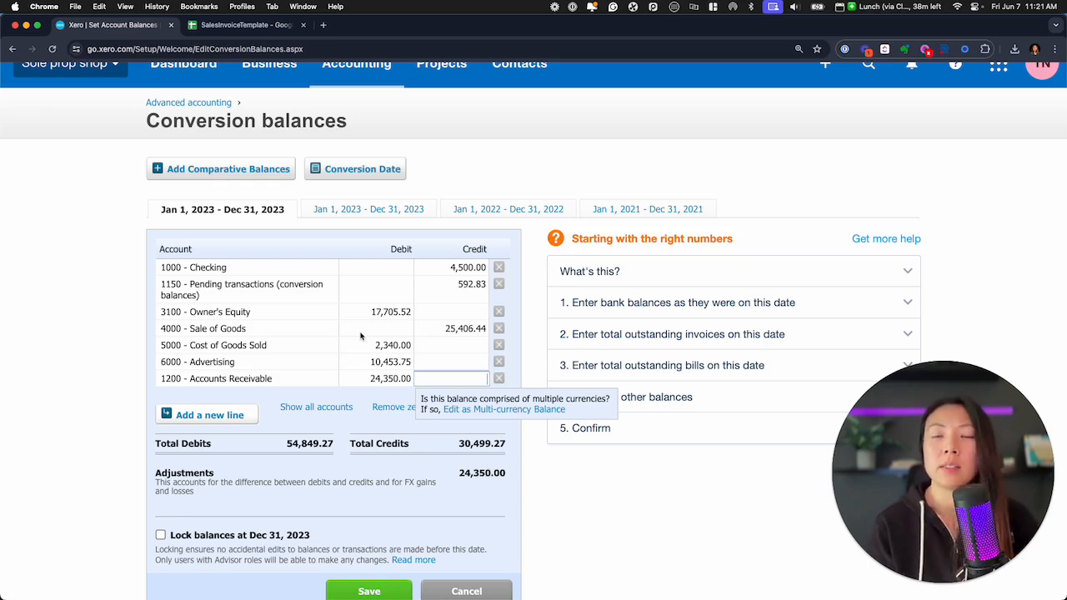
click(552, 488)
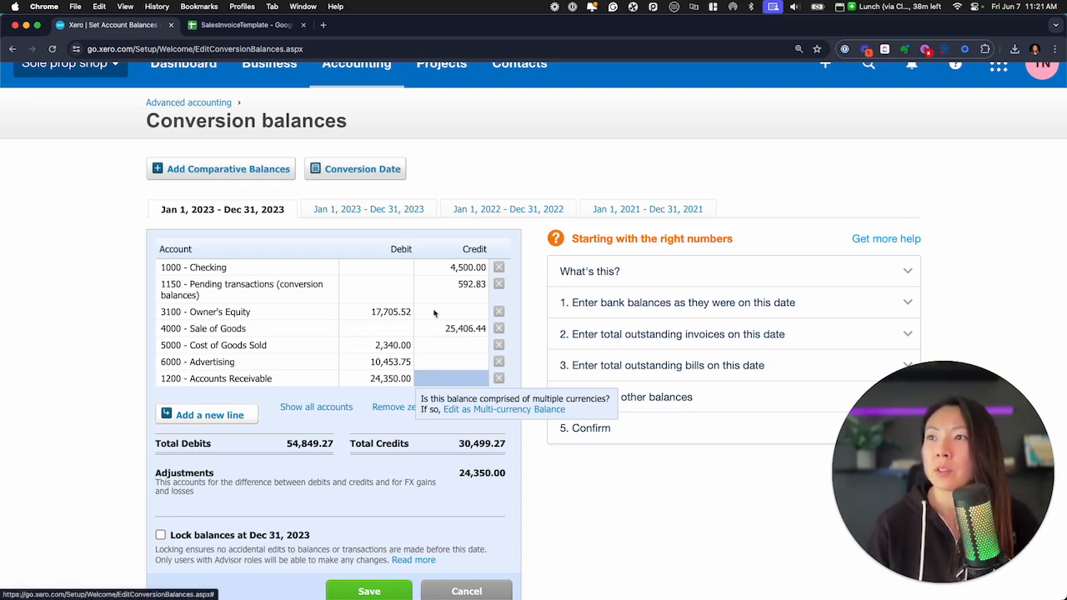
Replace the Owner's Equity debit with a credit of 6644.48 and save the conversion balances
click(397, 312)
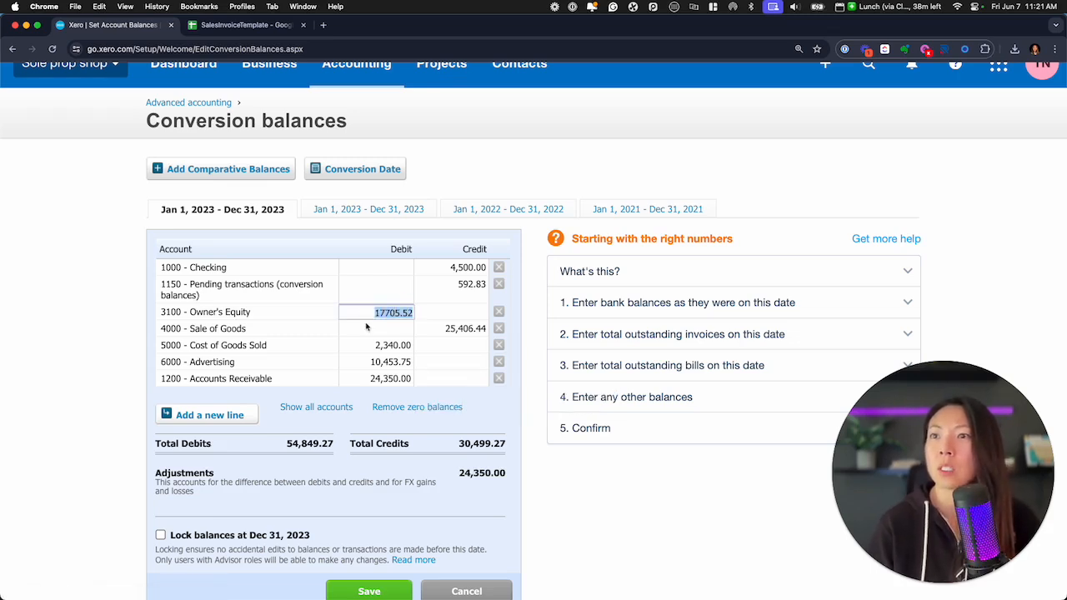
key(BackSpace)
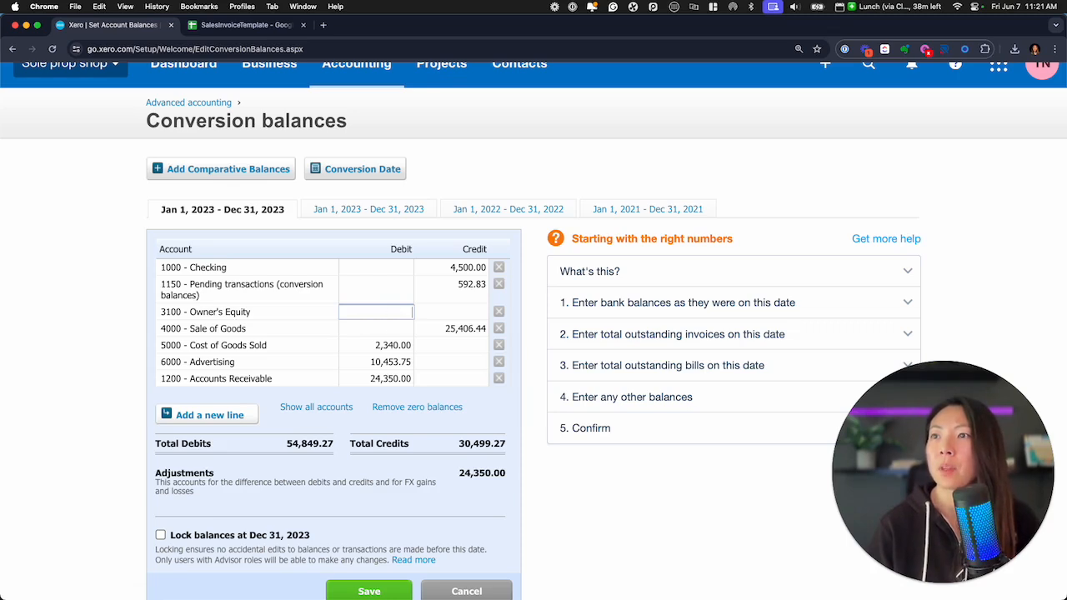
key(Tab)
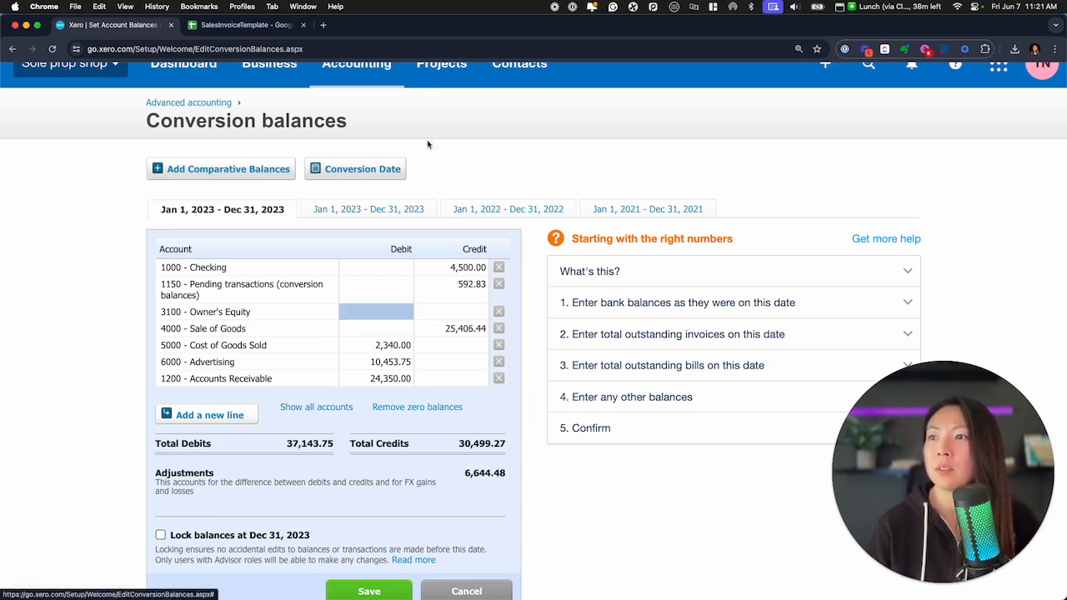
click(440, 310)
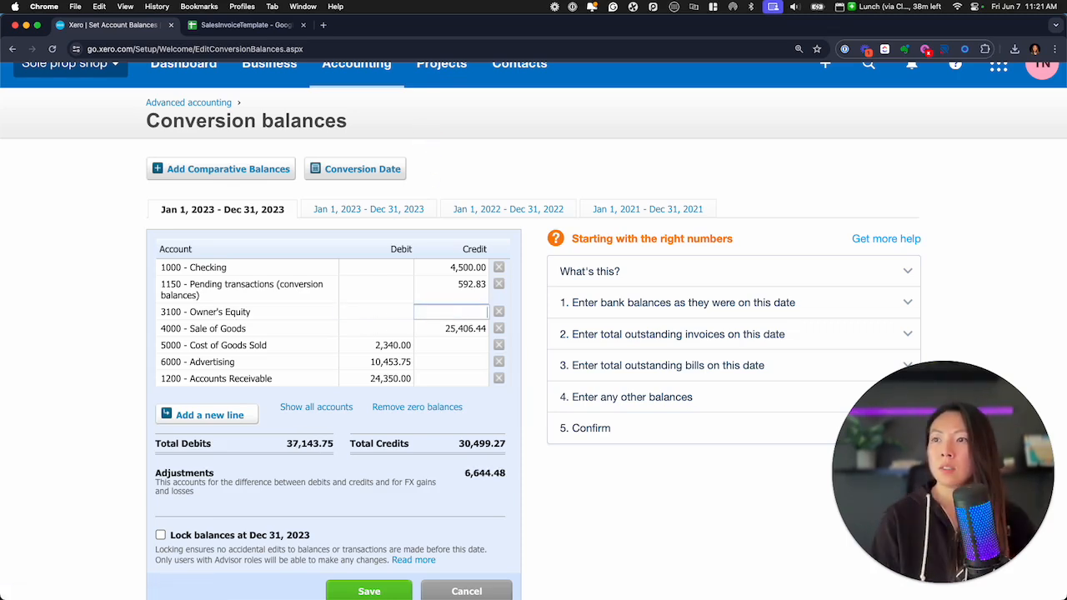
text(66)
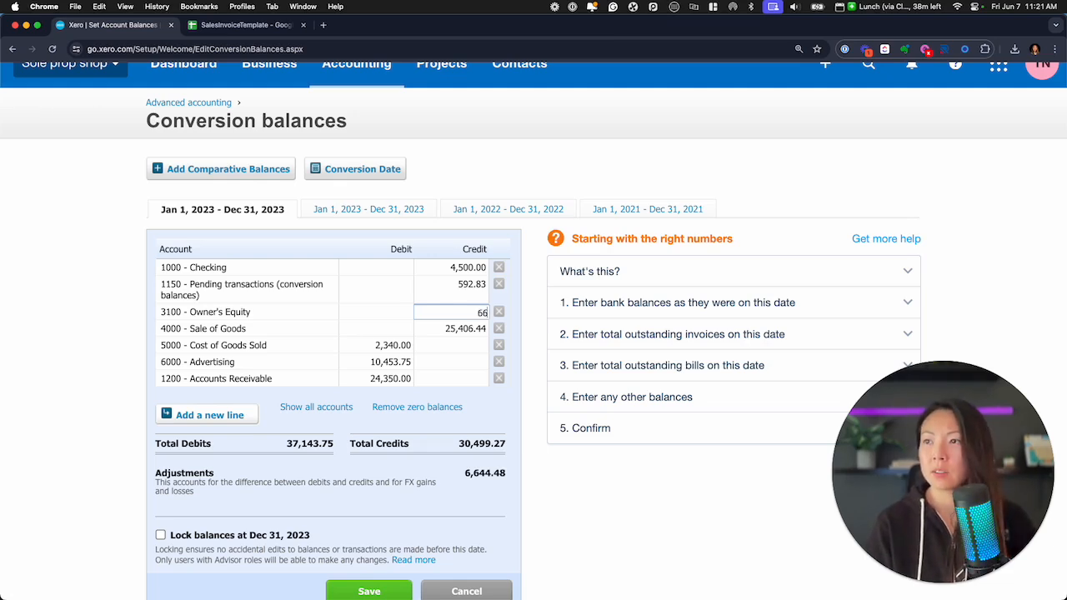
text(44.48)
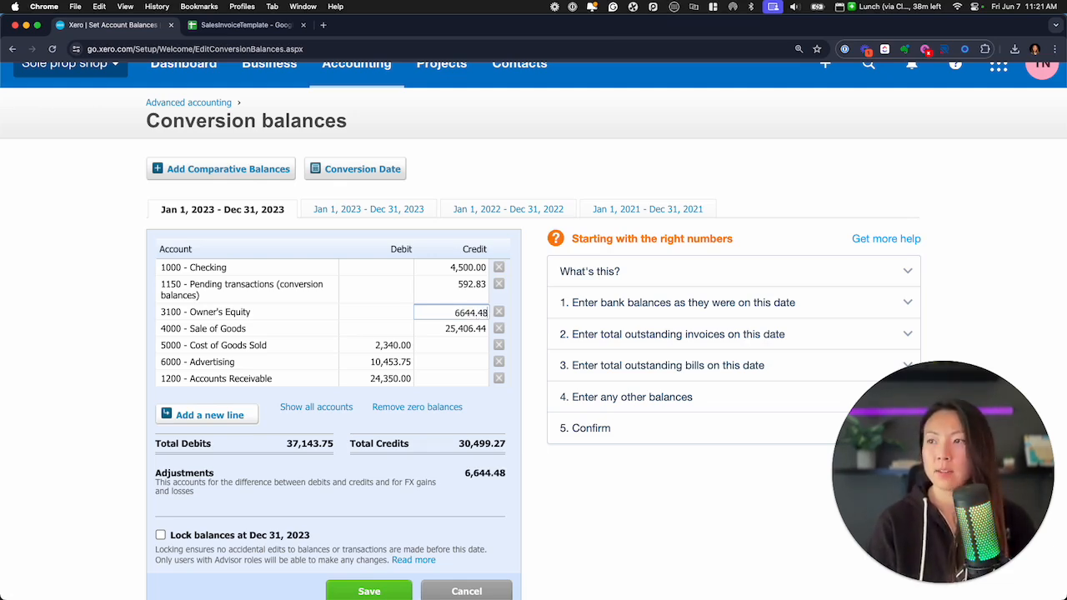
key(Tab)
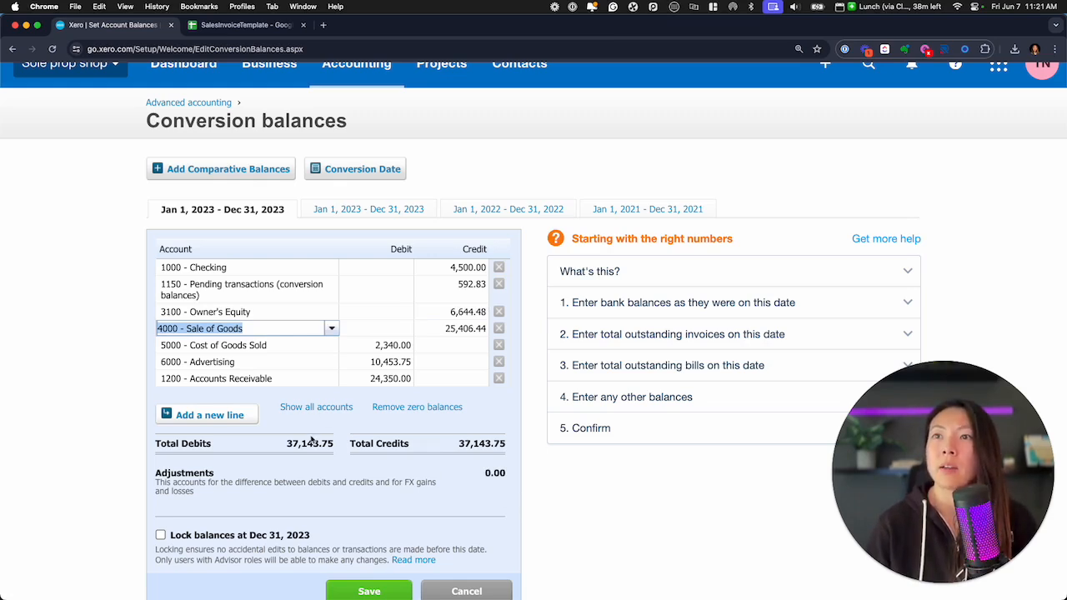
click(369, 591)
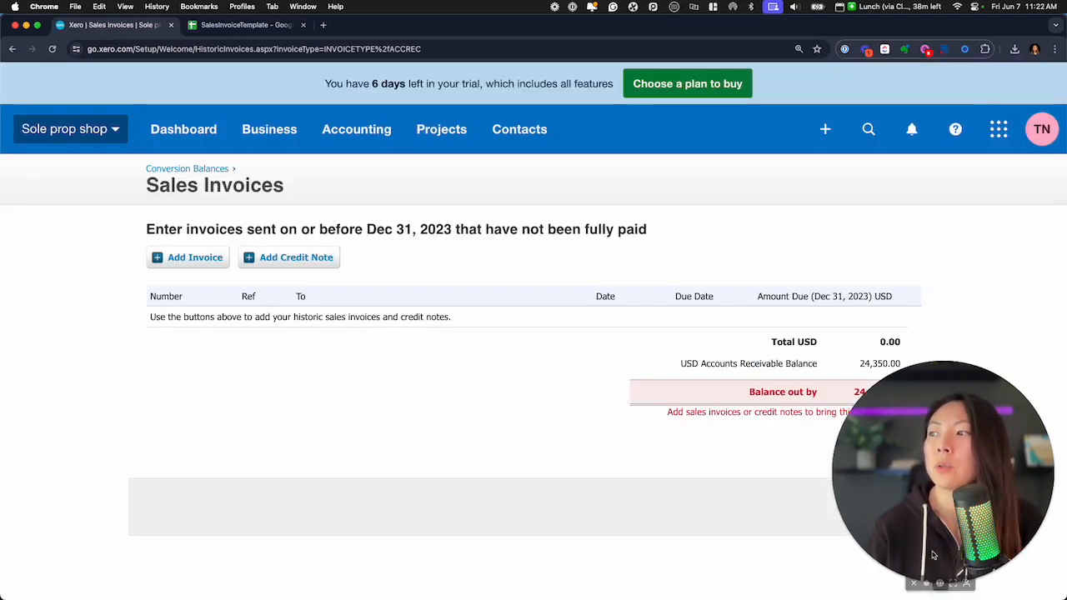
Open a new historic sales invoice from the conversion balances and review its entry form
click(926, 583)
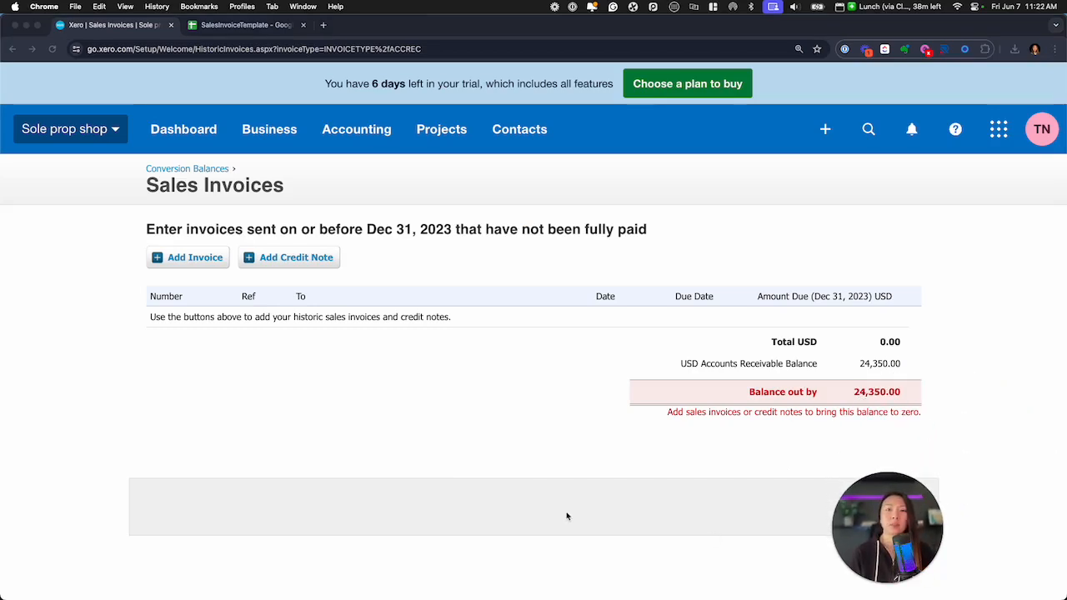
click(185, 261)
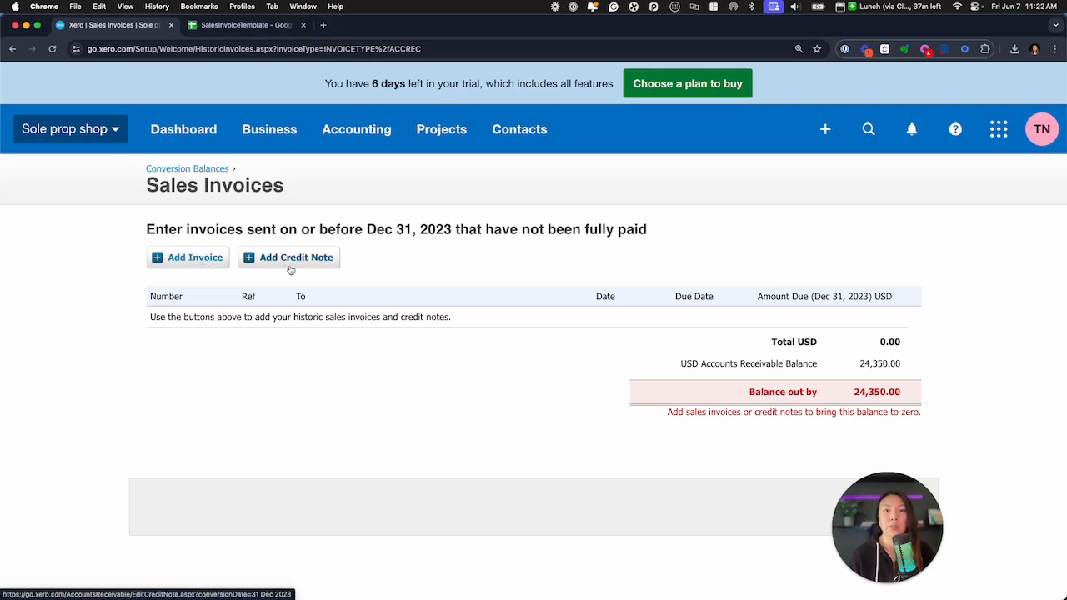
click(217, 260)
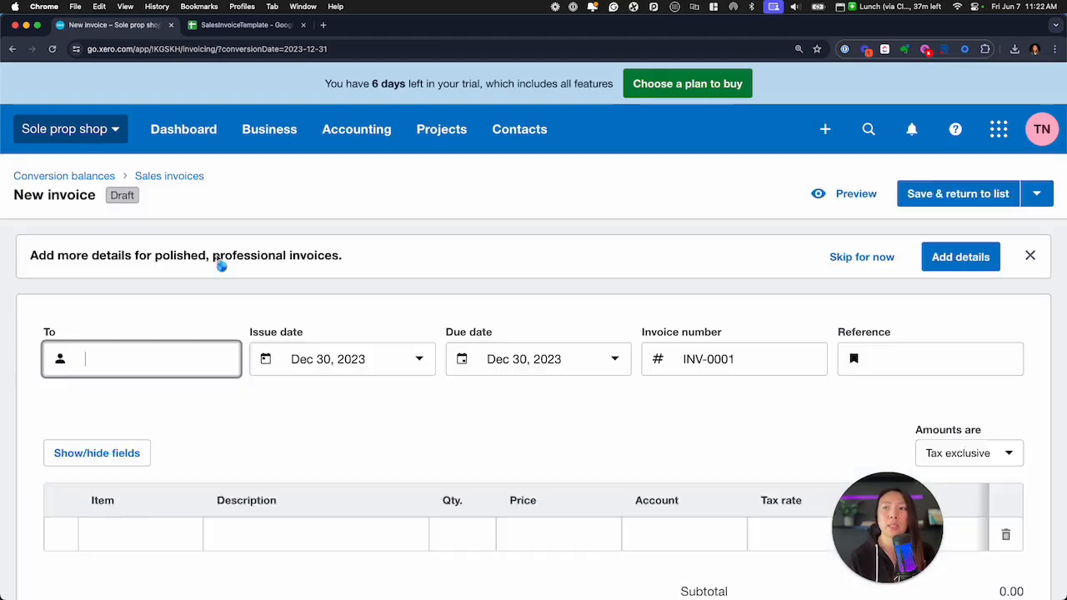
key(super+minus)
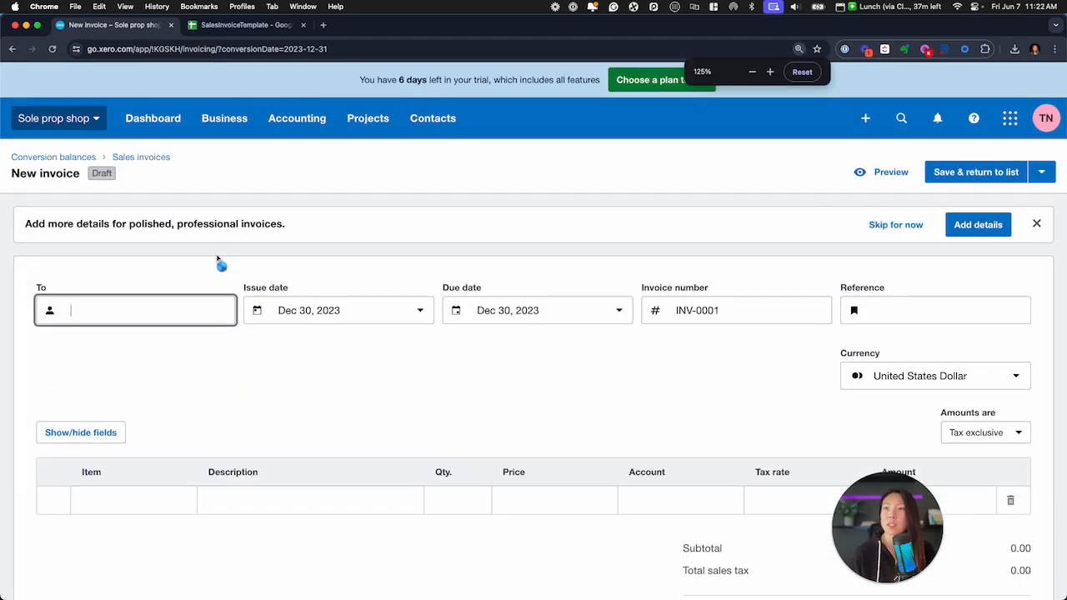
scroll(327, 334, down, 3)
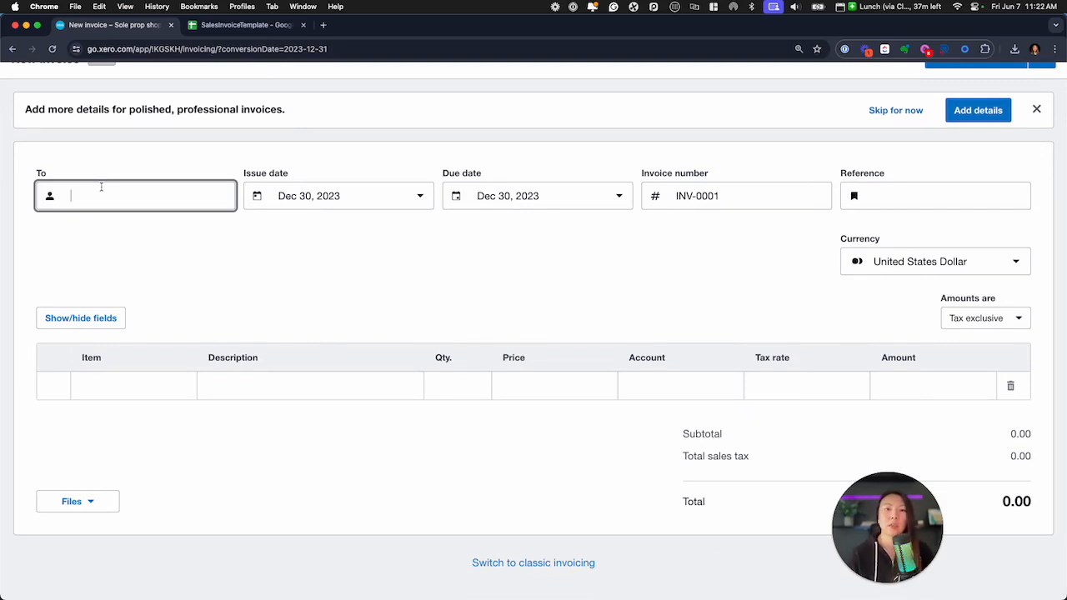
scroll(139, 286, up, 3)
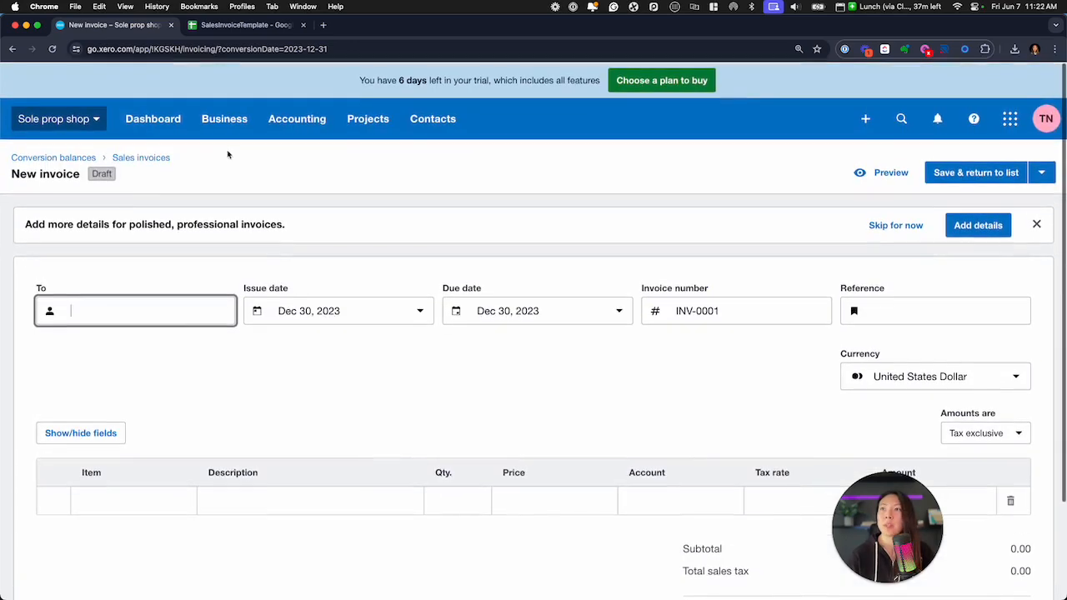
Go to the business's Invoices list and open the sales invoice import page
click(228, 119)
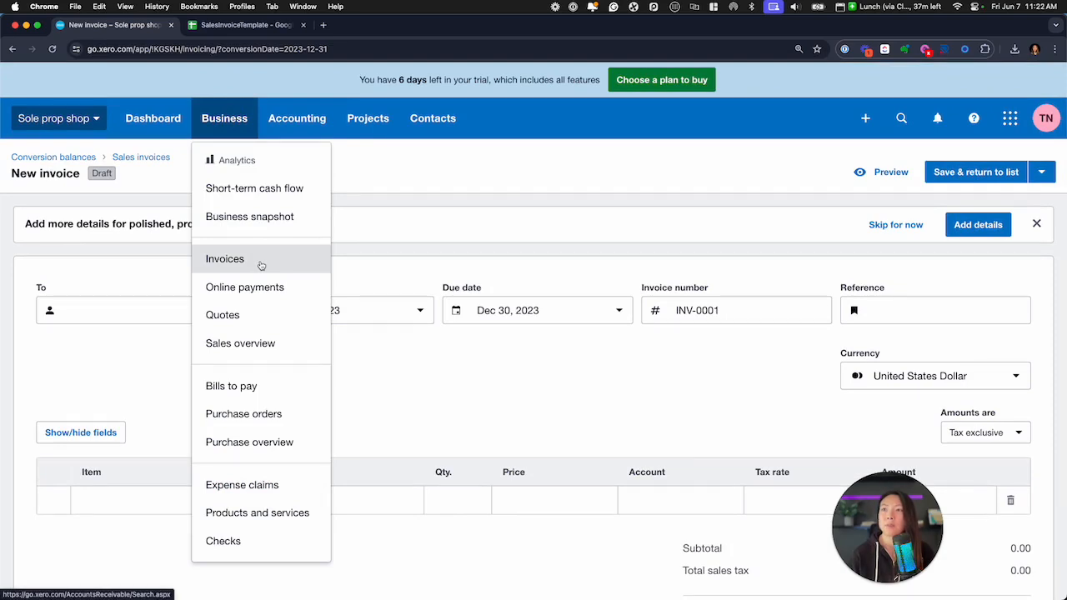
click(261, 266)
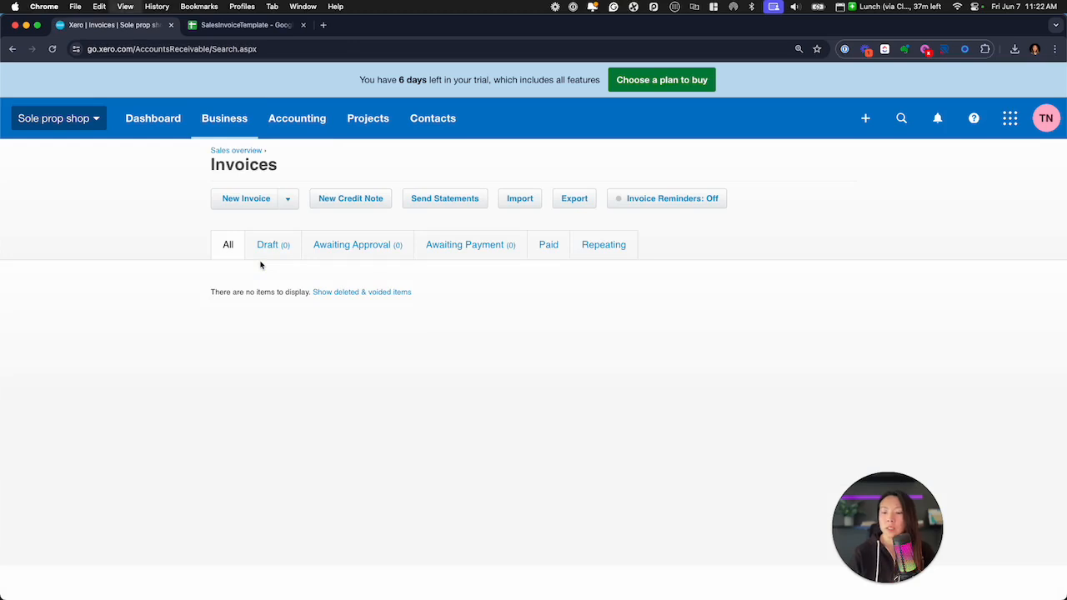
key(super+plus)
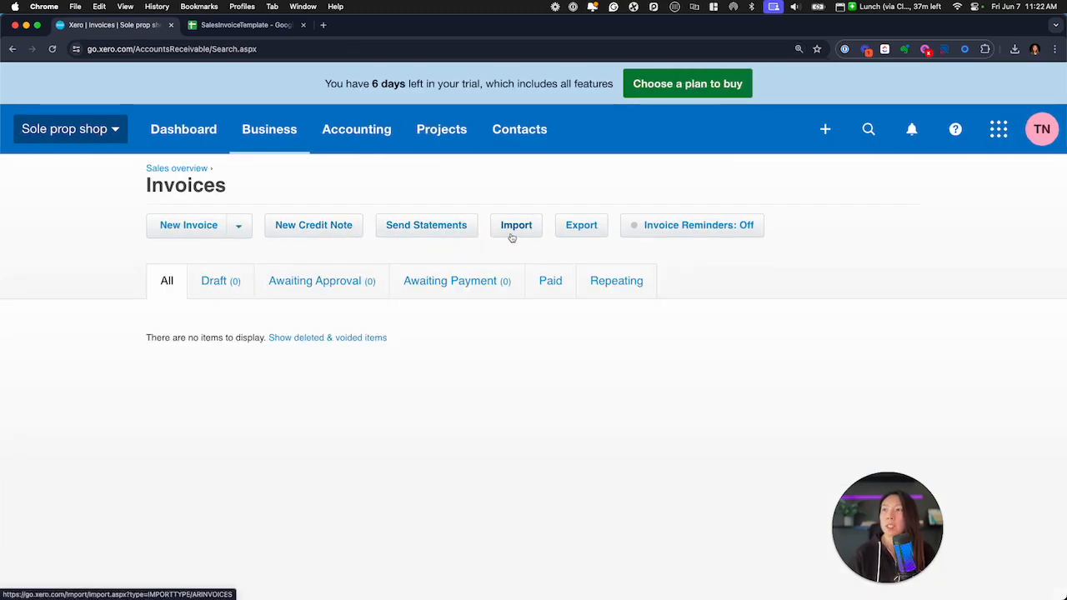
click(512, 238)
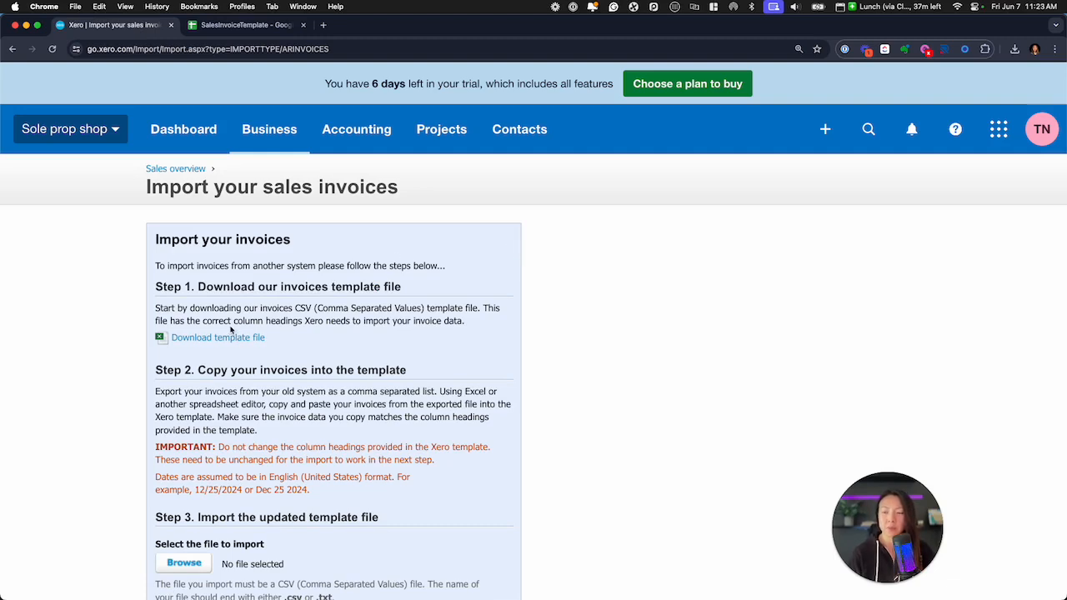
mouse_move(231, 331)
mouse_down()
mouse_move(139, 340)
mouse_move(248, 309)
mouse_move(235, 323)
mouse_up()
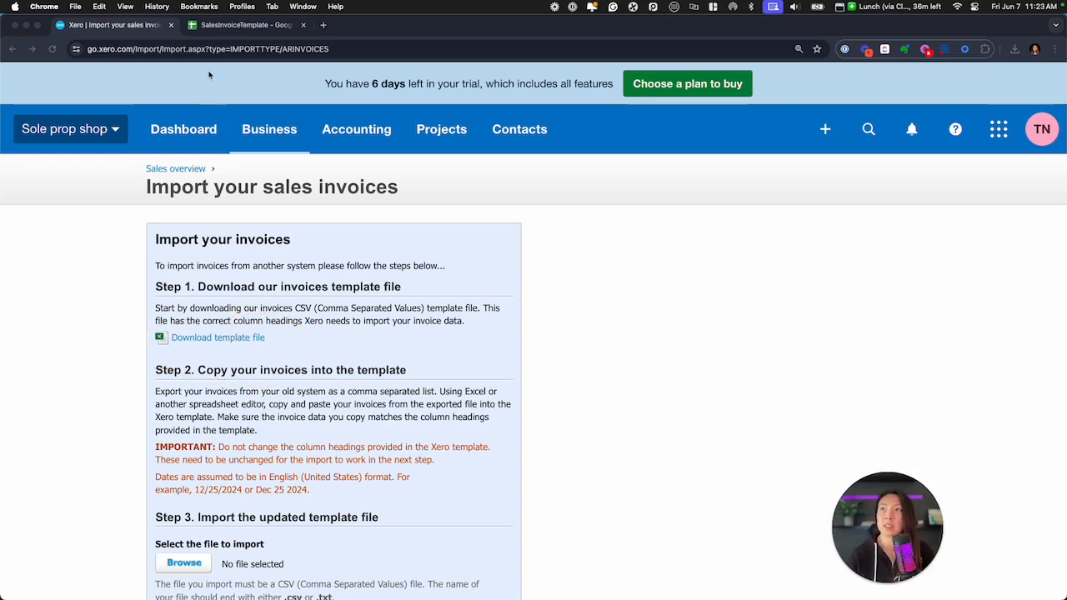
Switch to the SalesInvoiceTemplate spreadsheet in Google Sheets and go to the invoice rows at the start of the sheet
click(227, 23)
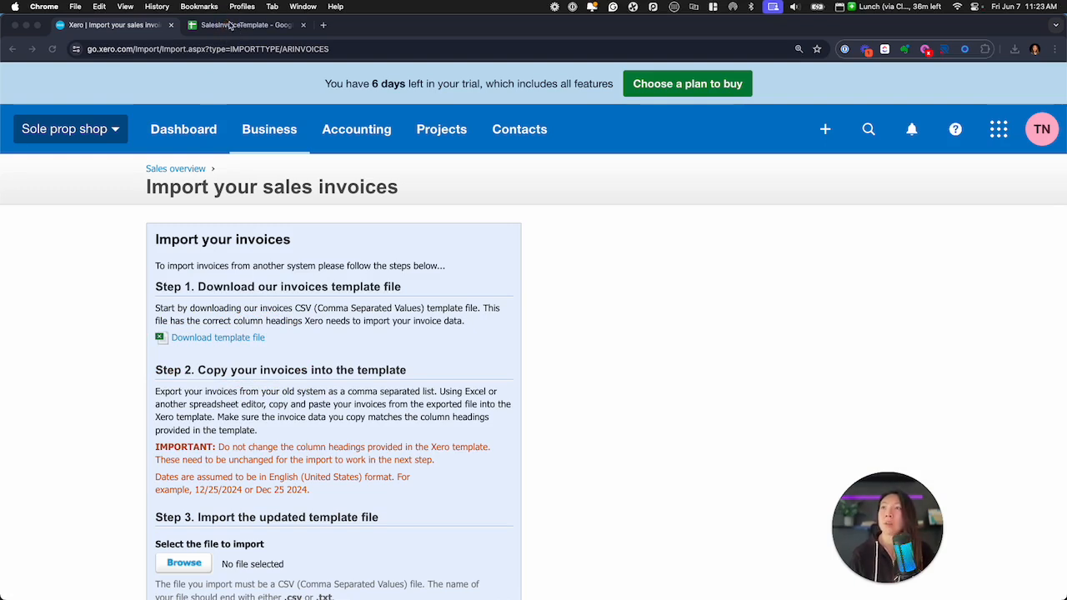
click(241, 27)
scroll(249, 288, left, 5)
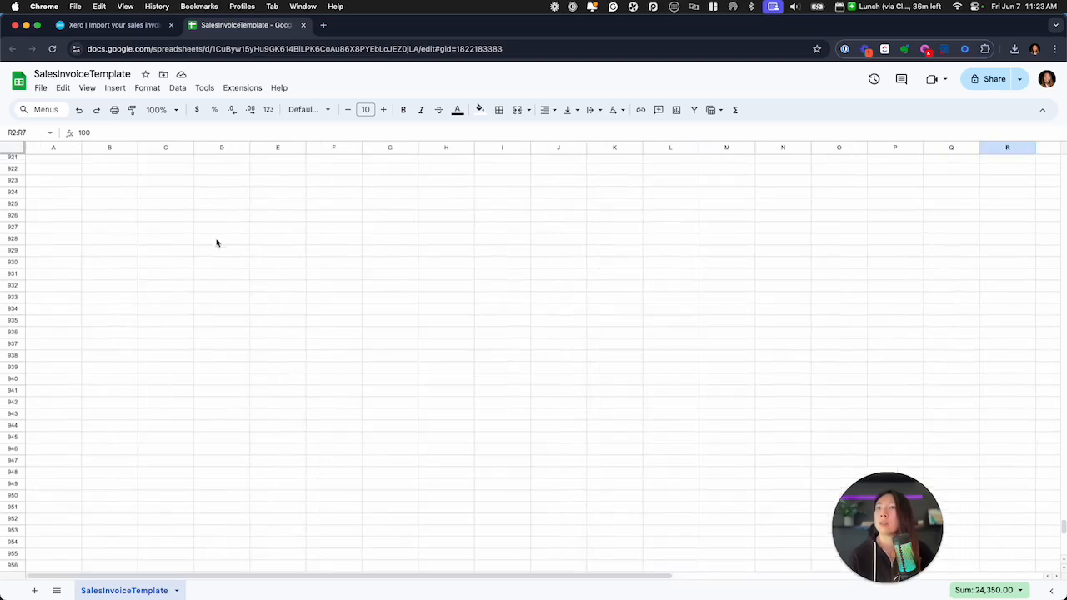
scroll(73, 258, up, 1)
scroll(167, 300, up, 5)
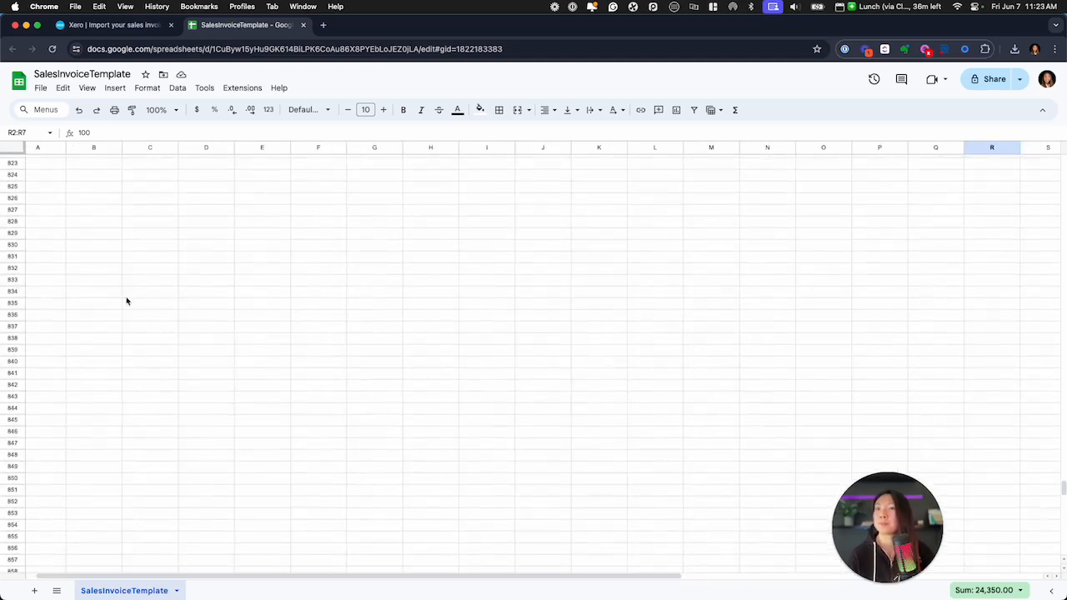
click(125, 298)
key(ctrl+Home)
click(93, 221)
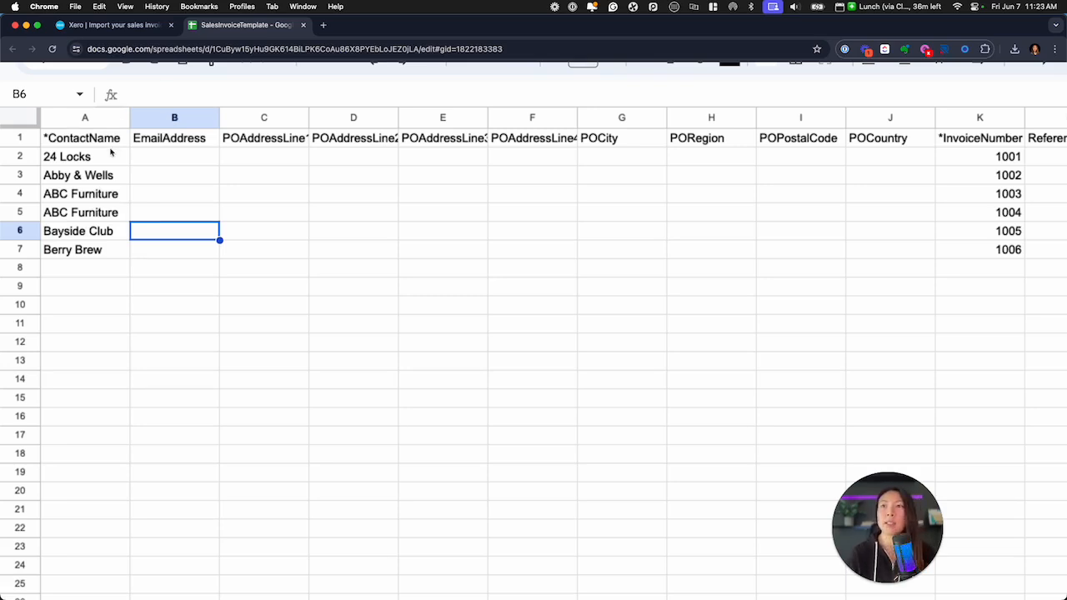
Hide the unused email and postal address columns B to J in the invoice template
click(171, 160)
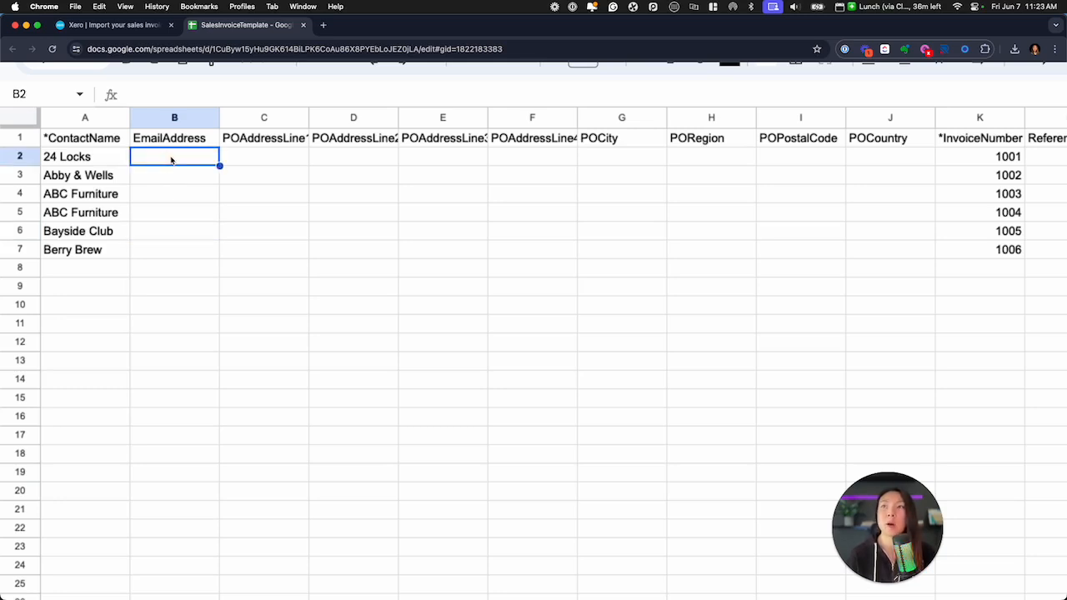
key(Tab)
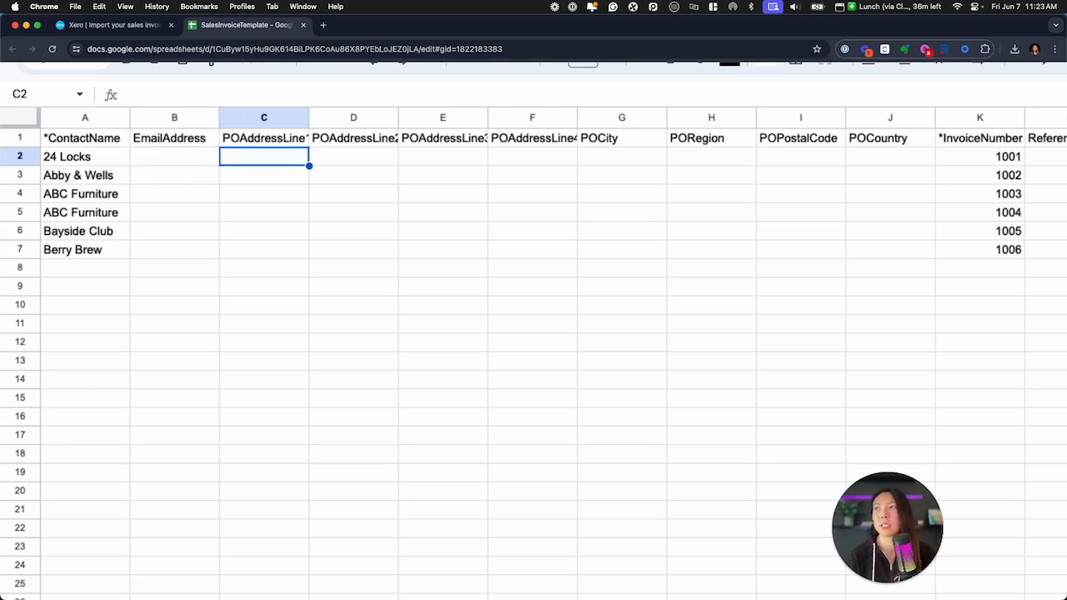
drag(207, 118, 875, 119)
right_click(866, 117)
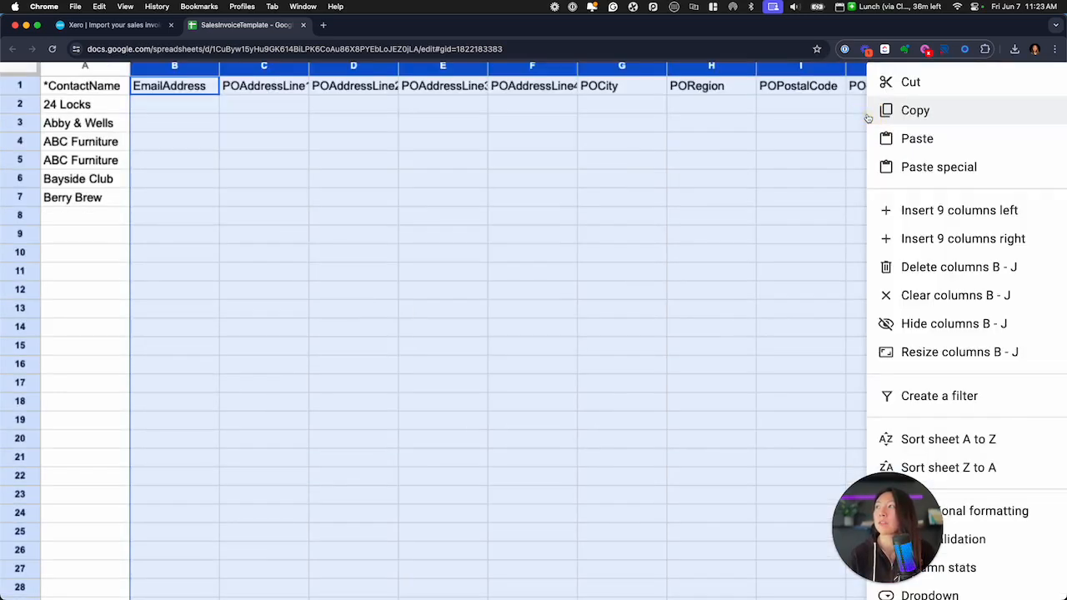
click(959, 323)
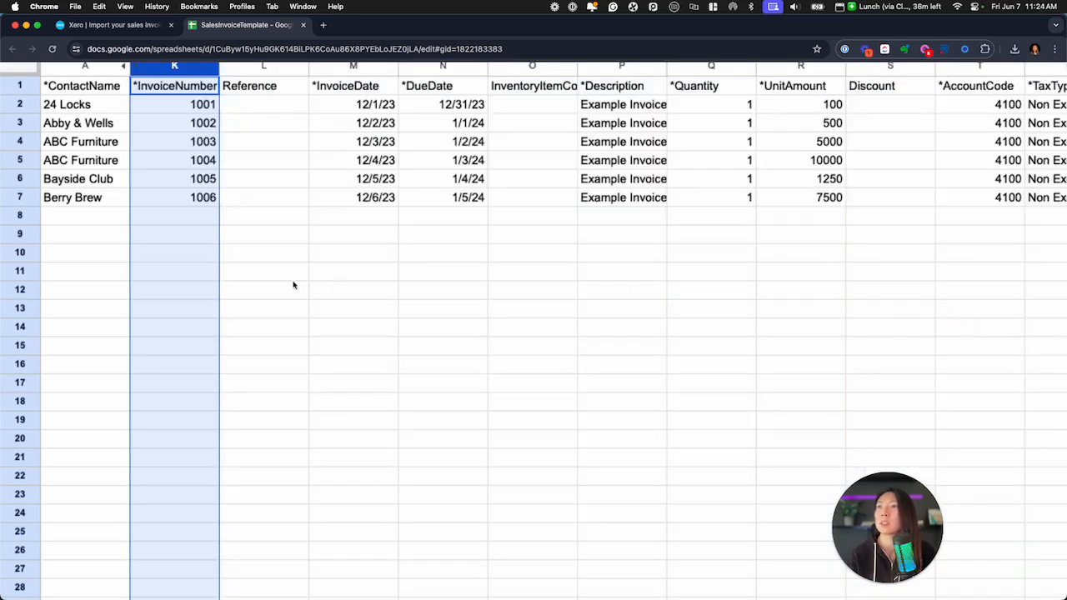
click(316, 293)
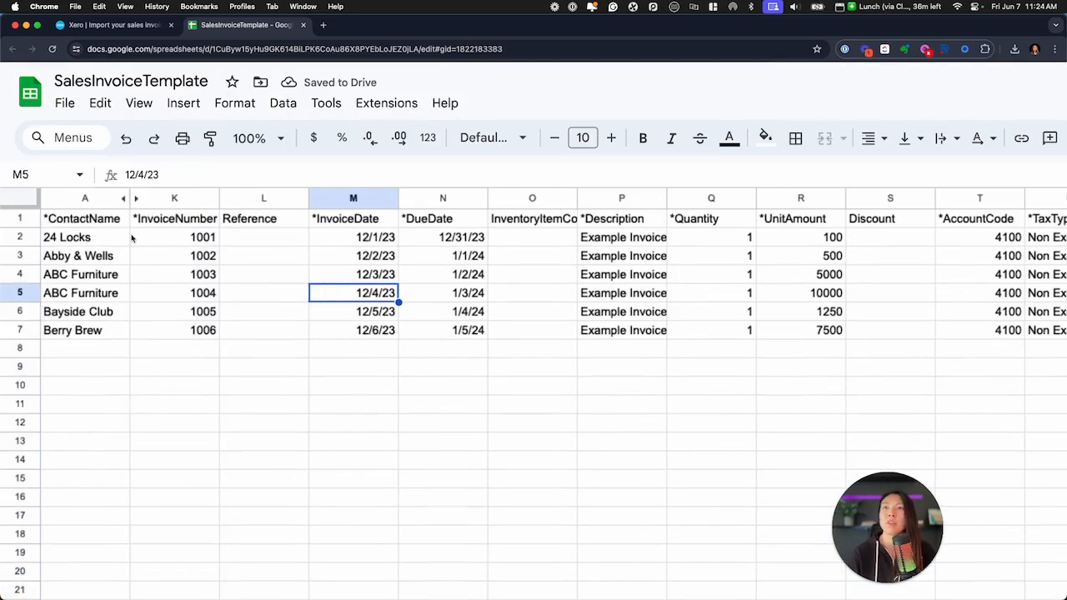
Examine the template's required columns, from contact name, invoice number and dates to quantity, unit amount, account code and tax type
click(87, 199)
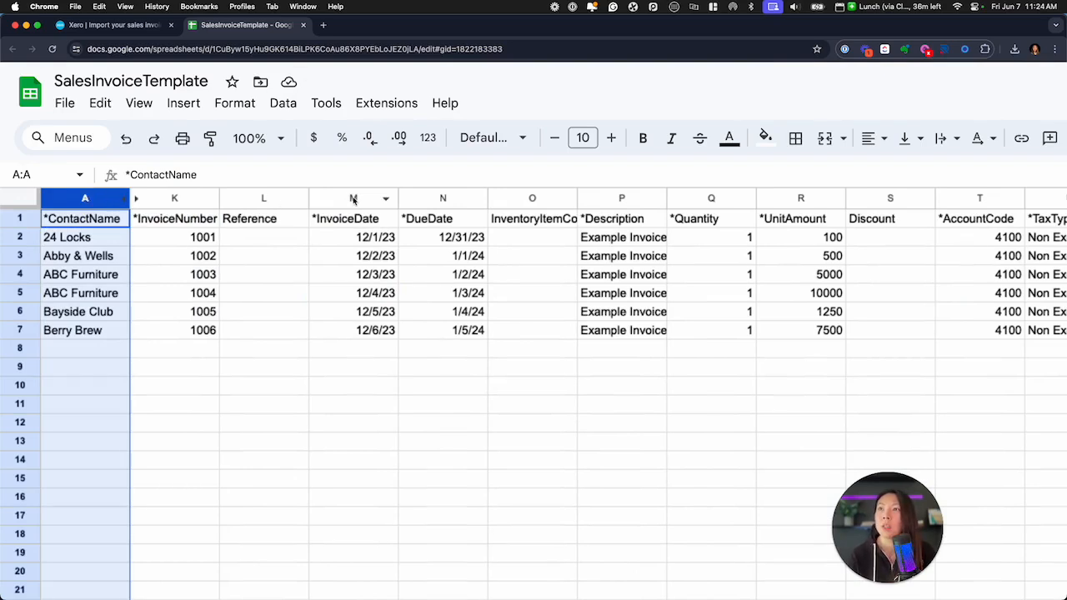
click(157, 199)
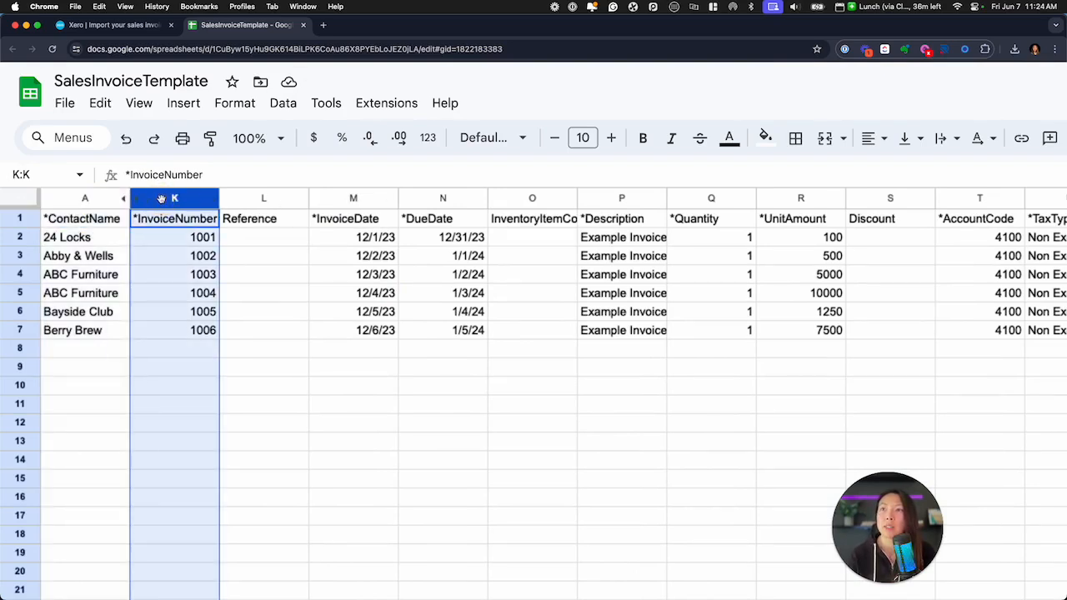
drag(353, 200, 441, 197)
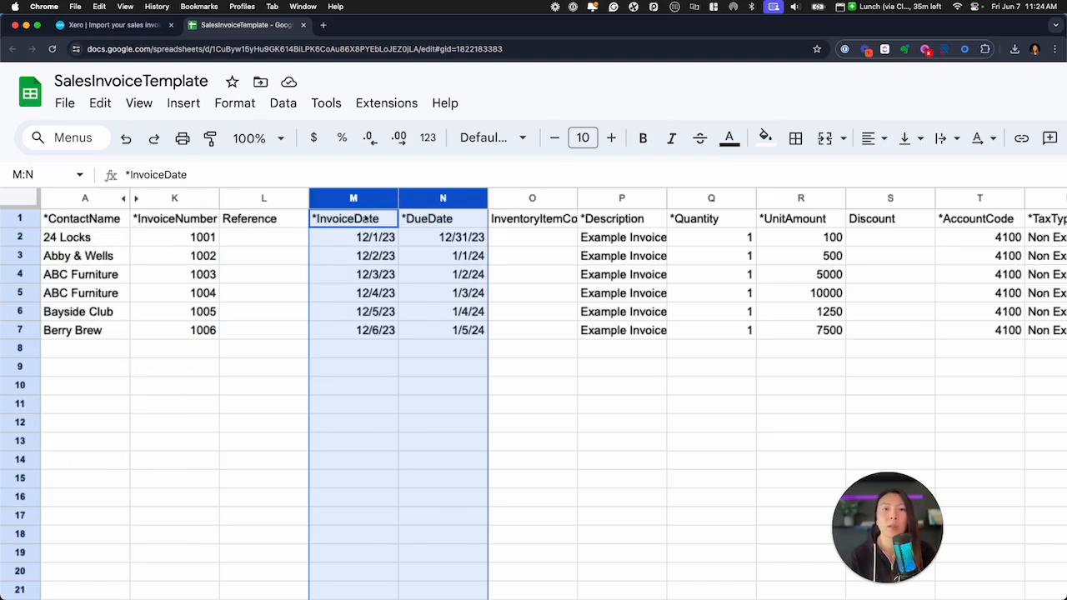
scroll(367, 217, right, 10)
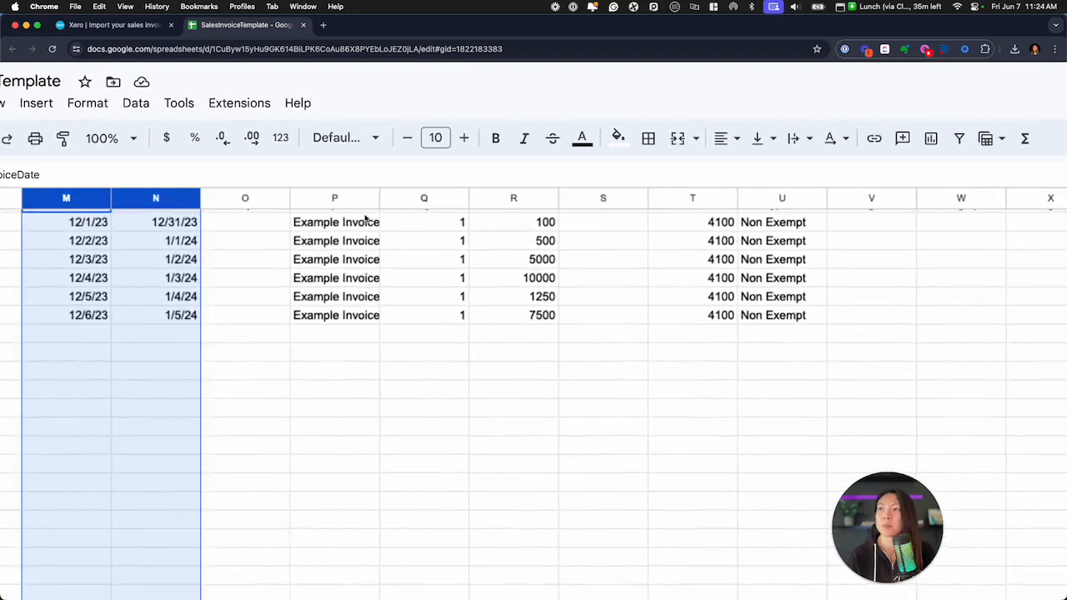
scroll(364, 217, right, 4)
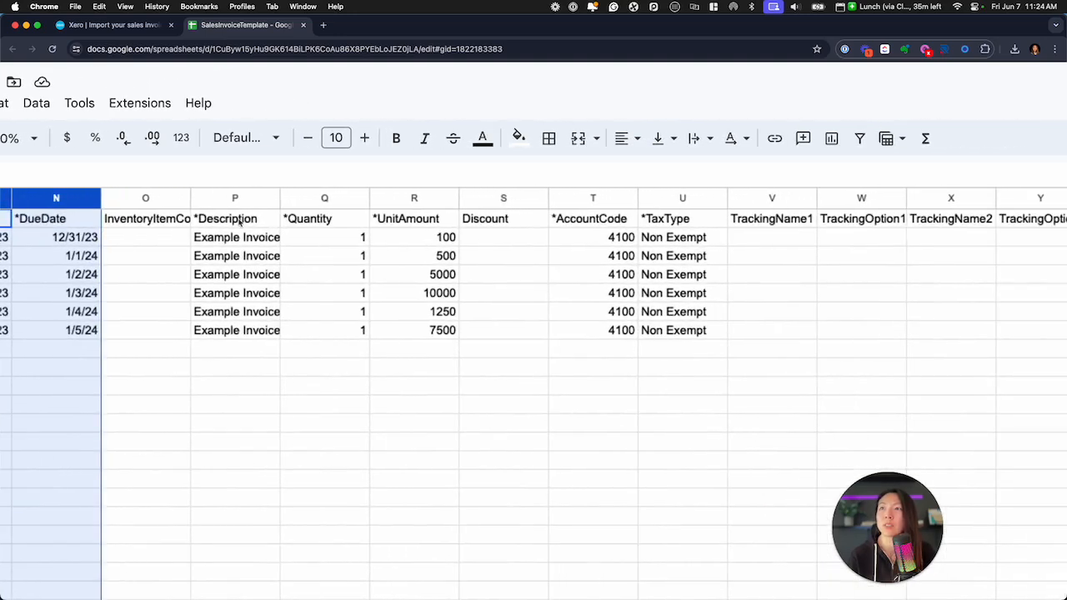
click(339, 241)
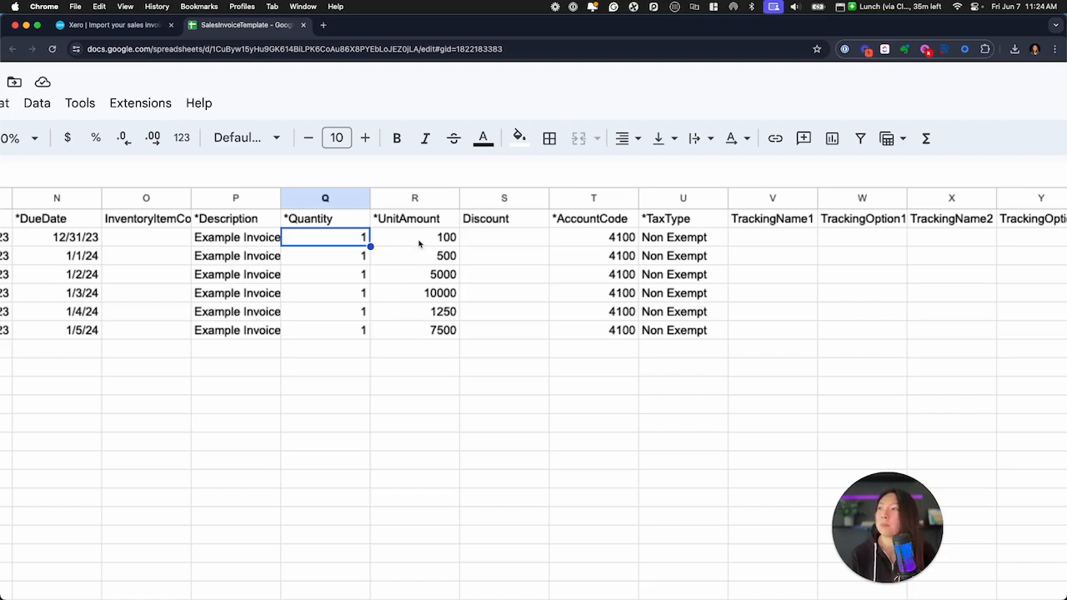
click(624, 240)
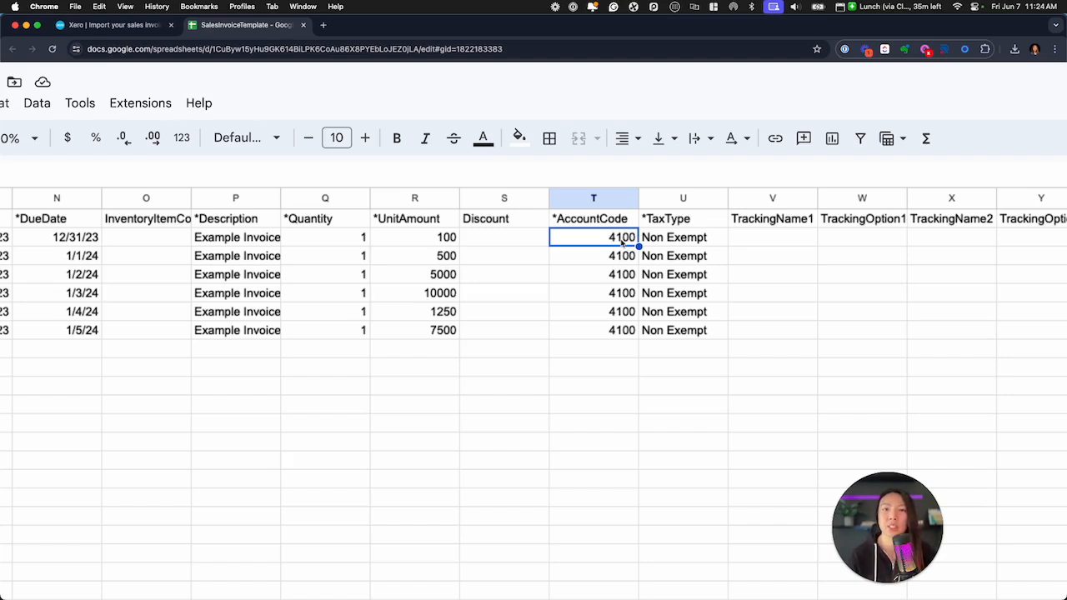
click(692, 240)
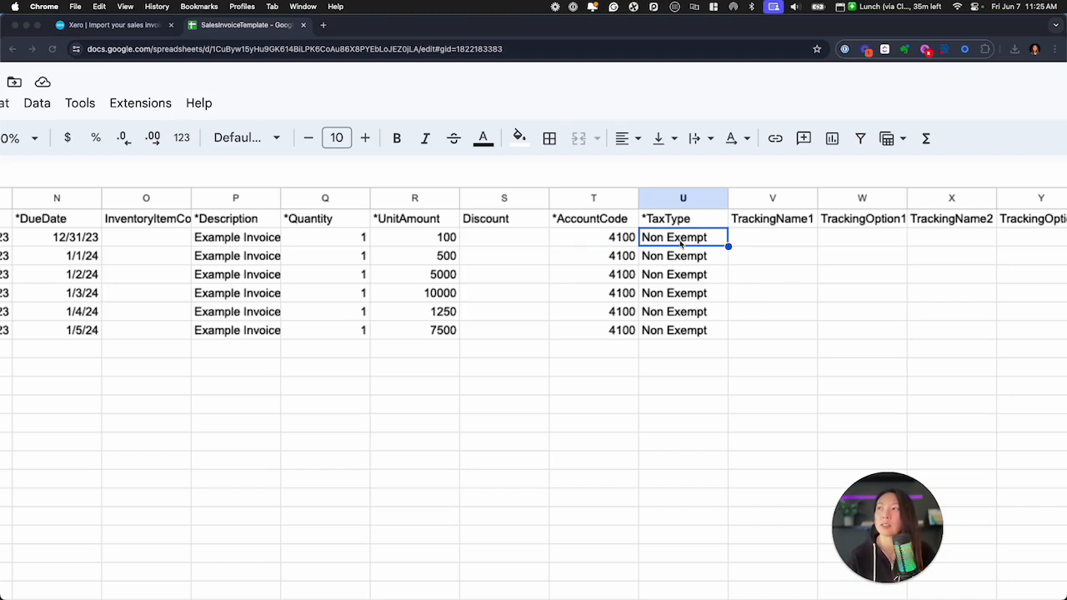
scroll(681, 243, right, 5)
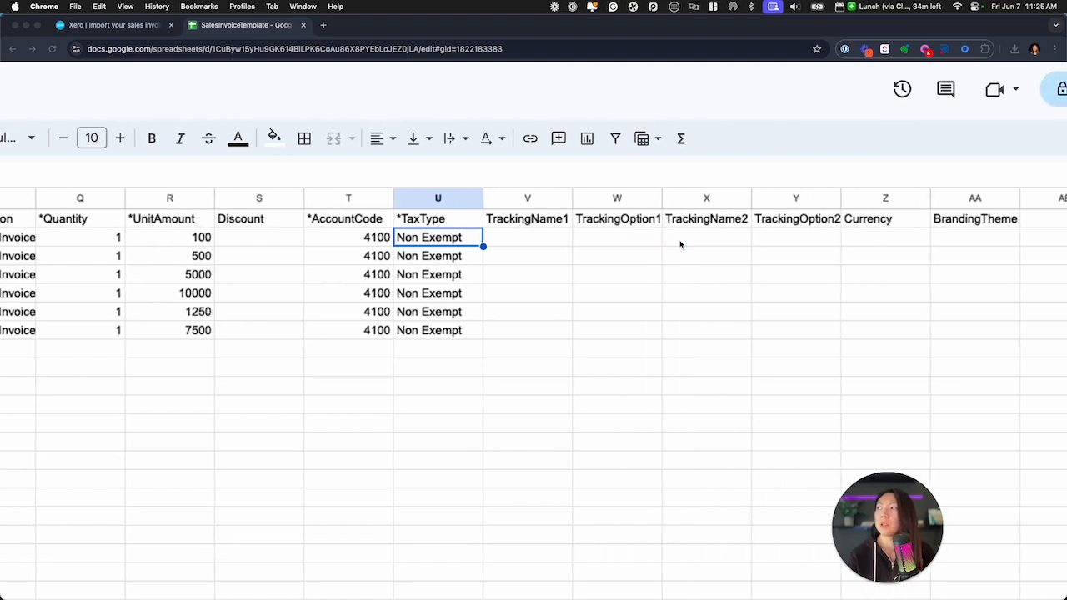
scroll(680, 244, right, 3)
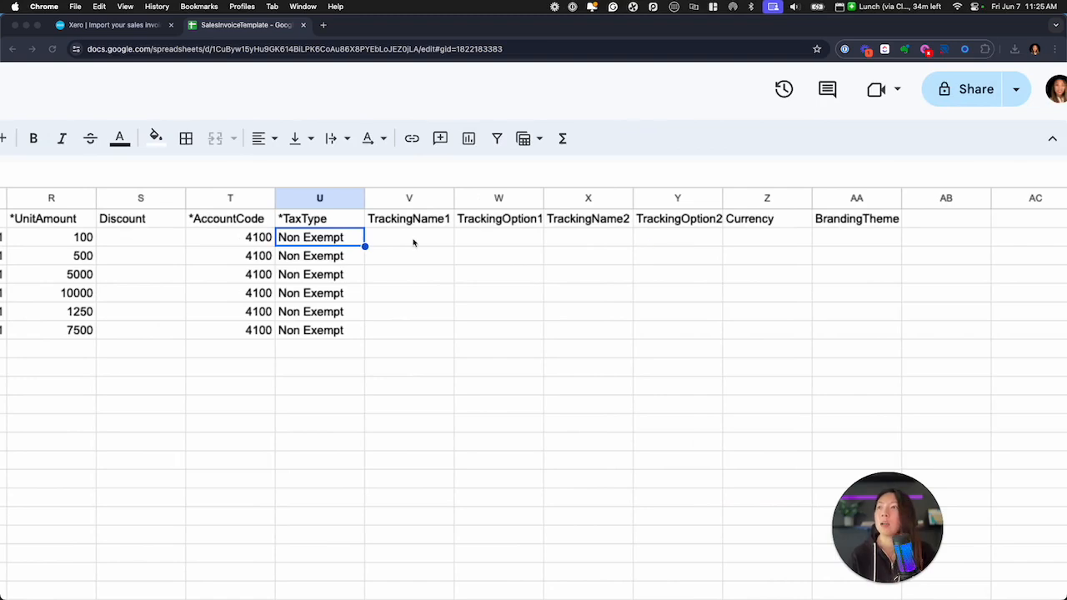
scroll(517, 300, left, 1)
scroll(563, 323, left, 10)
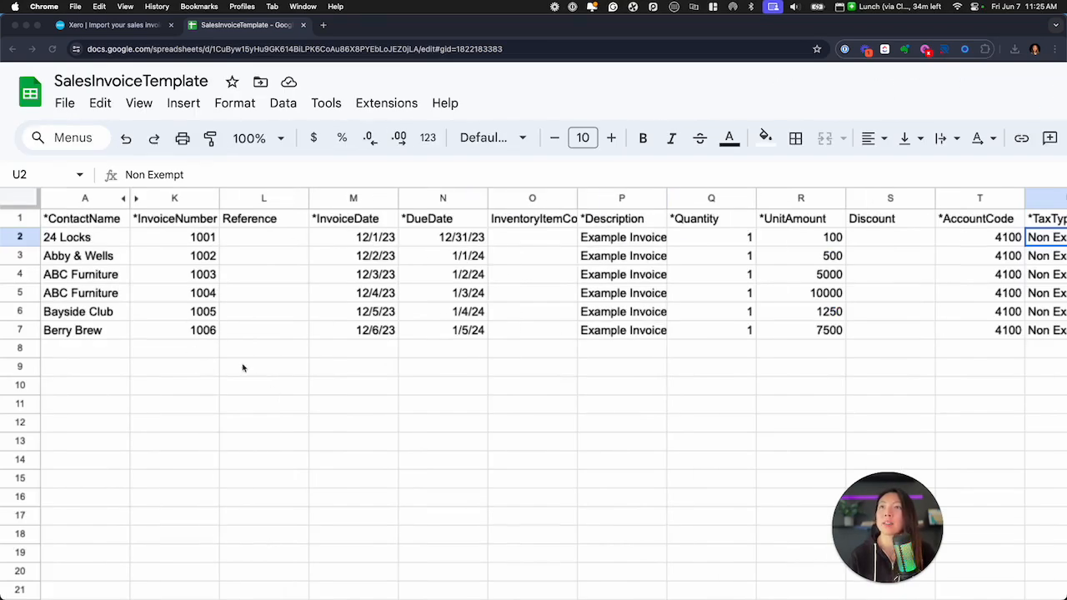
Check the spreadsheet's file options, return to Xero and select SalesInvoiceTemplate - SalesInvoiceTemplate.csv as the file to import
click(66, 104)
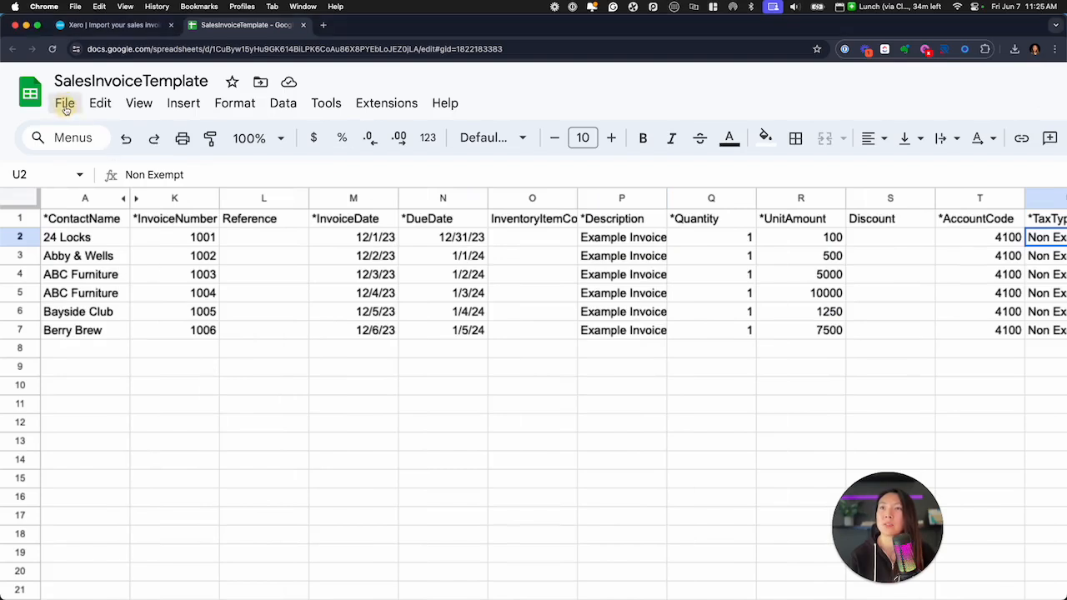
mouse_move(321, 332)
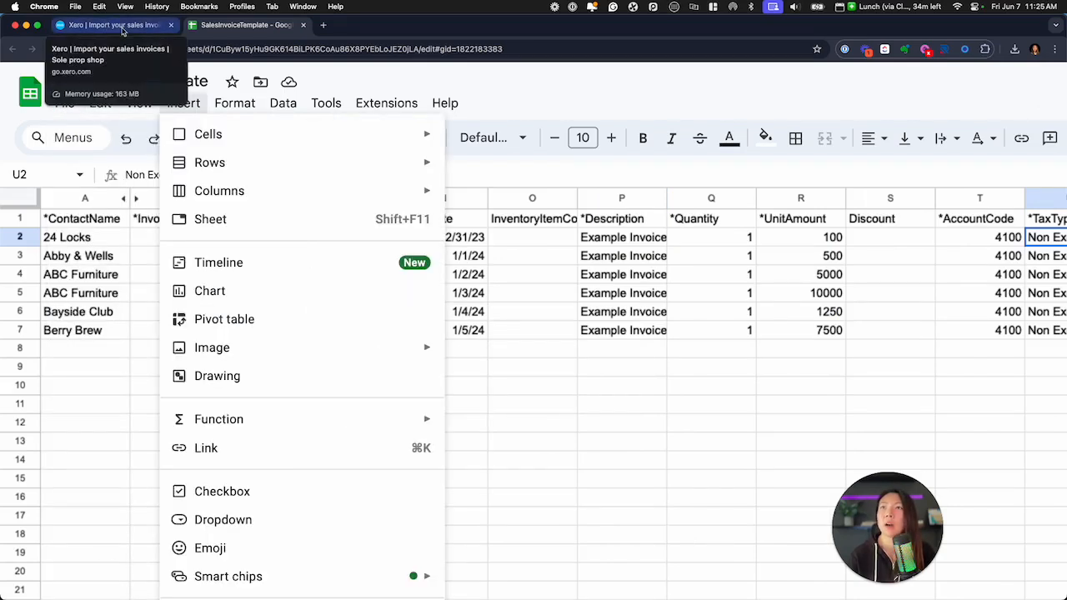
click(122, 30)
scroll(214, 357, down, 2)
scroll(214, 356, down, 2)
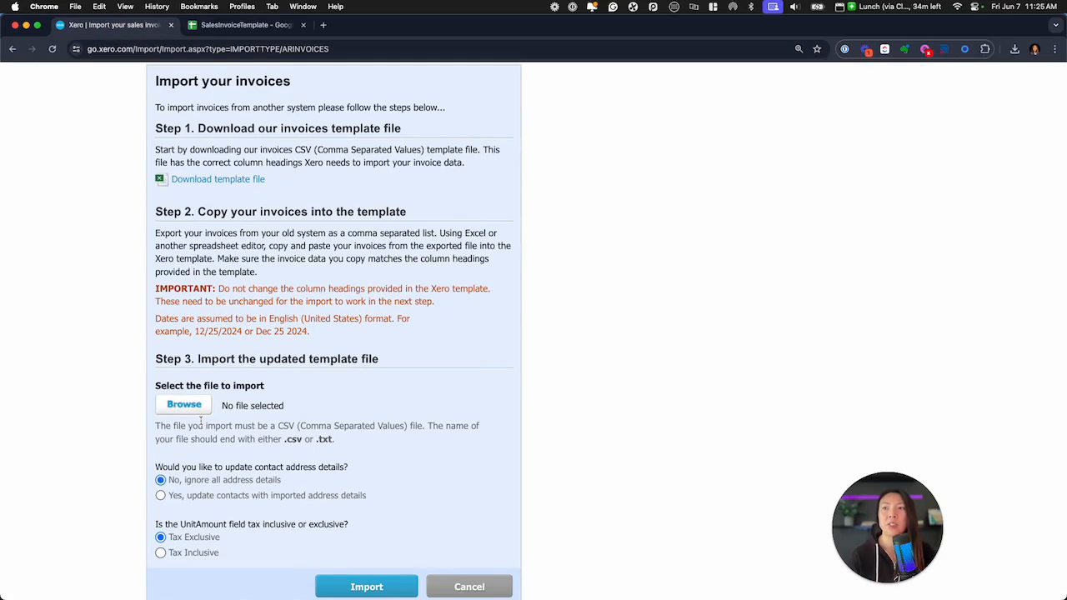
click(189, 408)
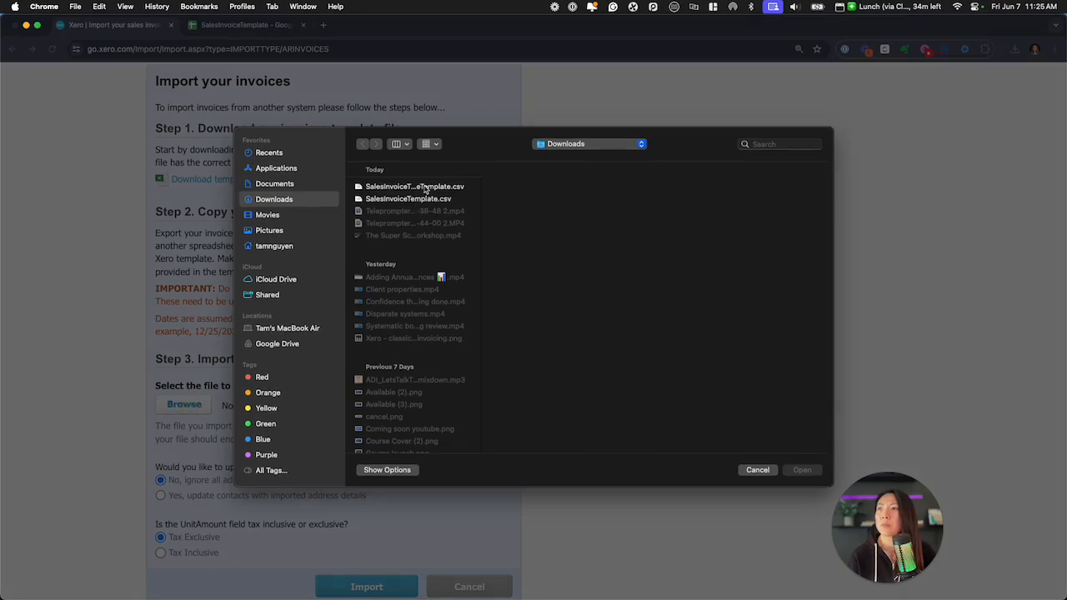
click(425, 188)
click(802, 471)
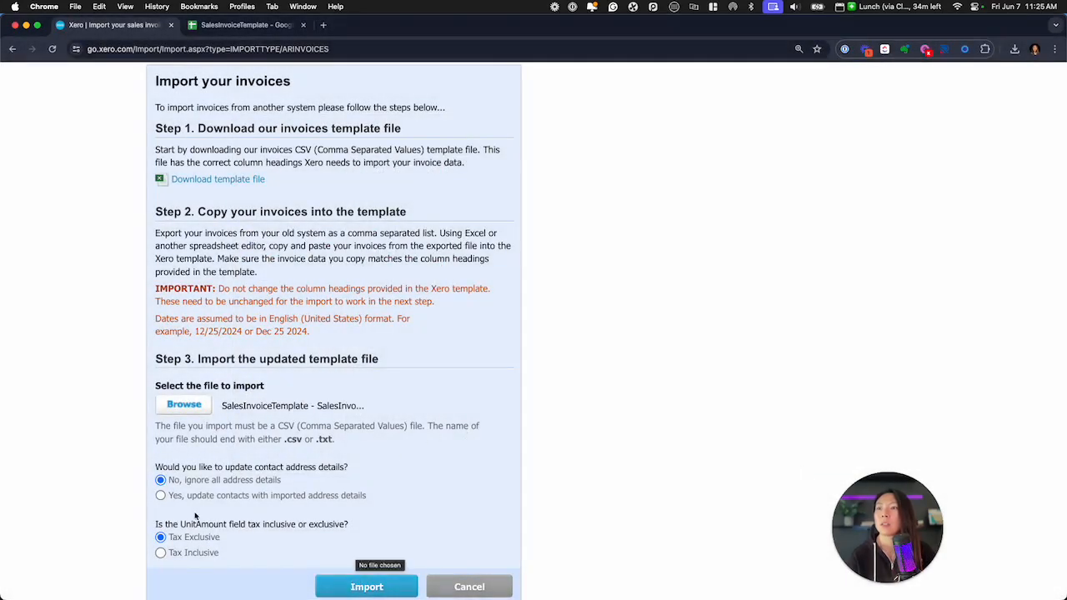
Import the invoice file with all address details ignored and UnitAmount as tax exclusive, and complete the import
scroll(195, 516, up, 5)
scroll(198, 505, down, 2)
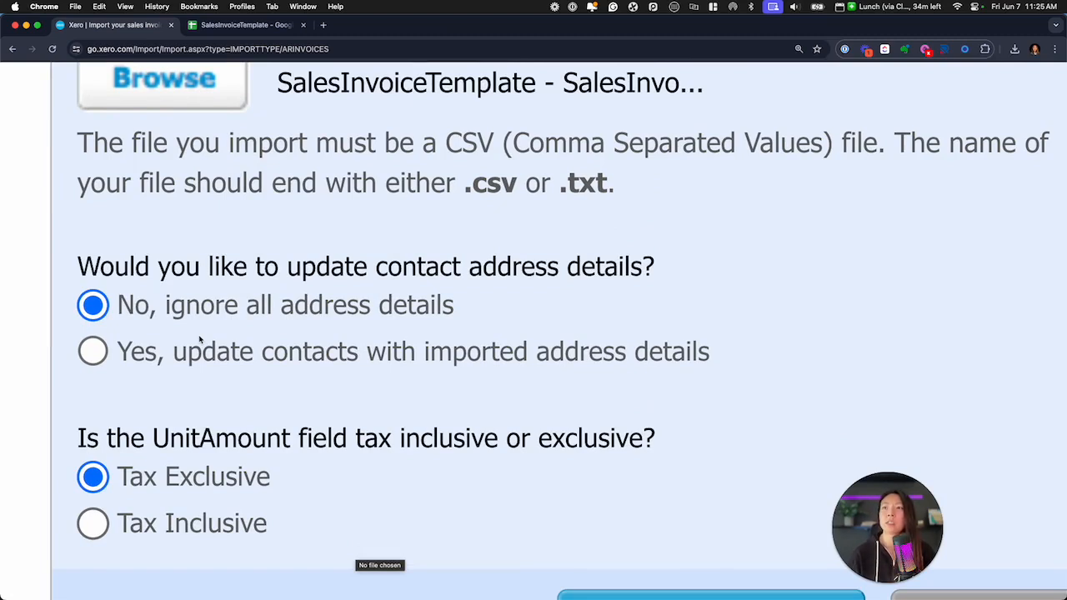
click(84, 359)
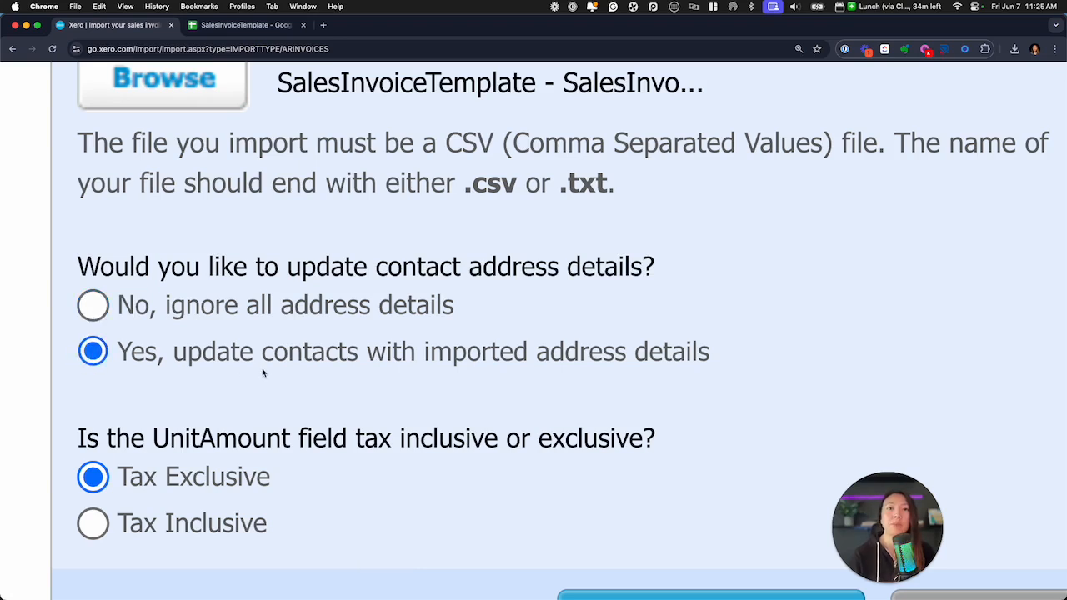
click(94, 307)
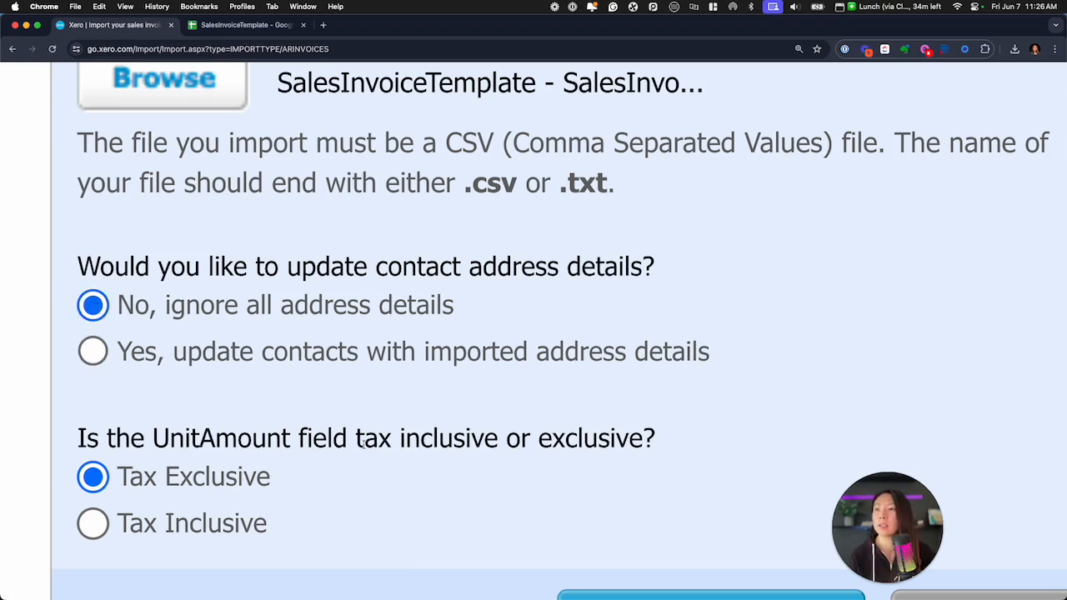
scroll(358, 464, down, 2)
scroll(228, 420, down, 1)
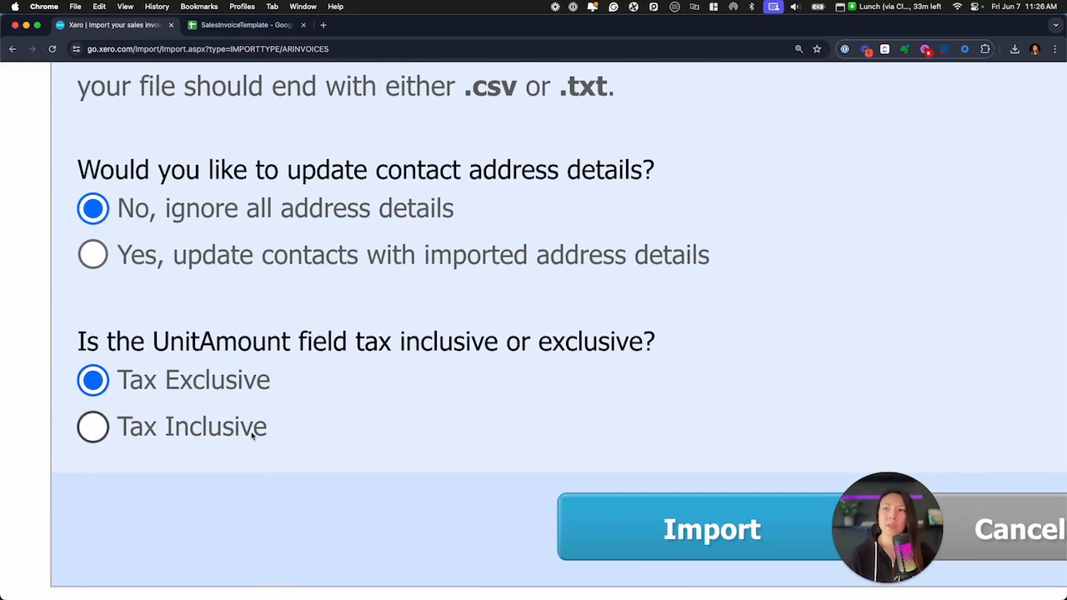
scroll(439, 436, down, 5)
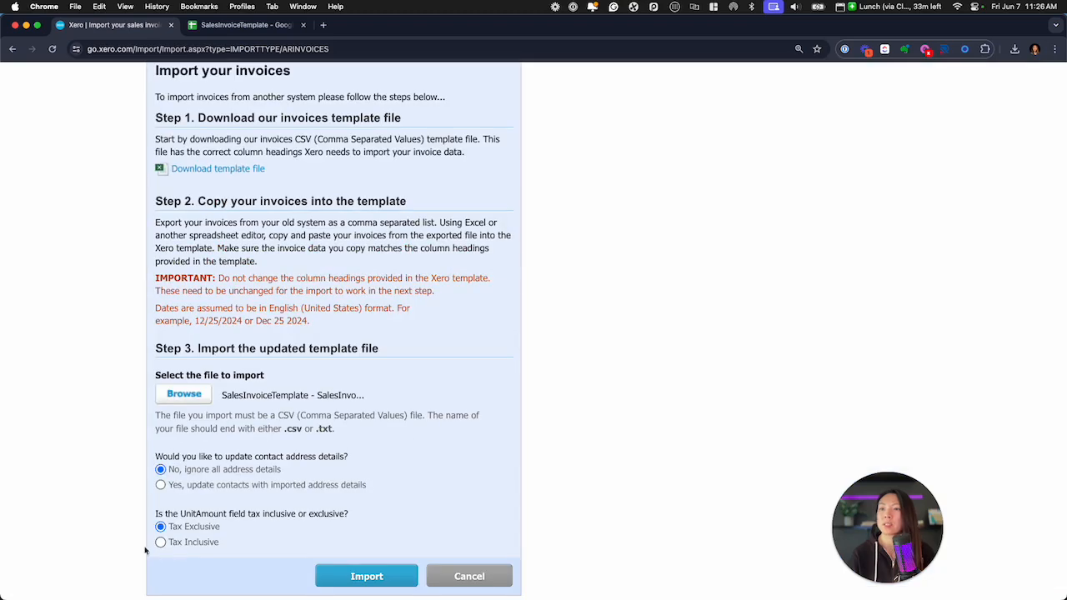
click(372, 581)
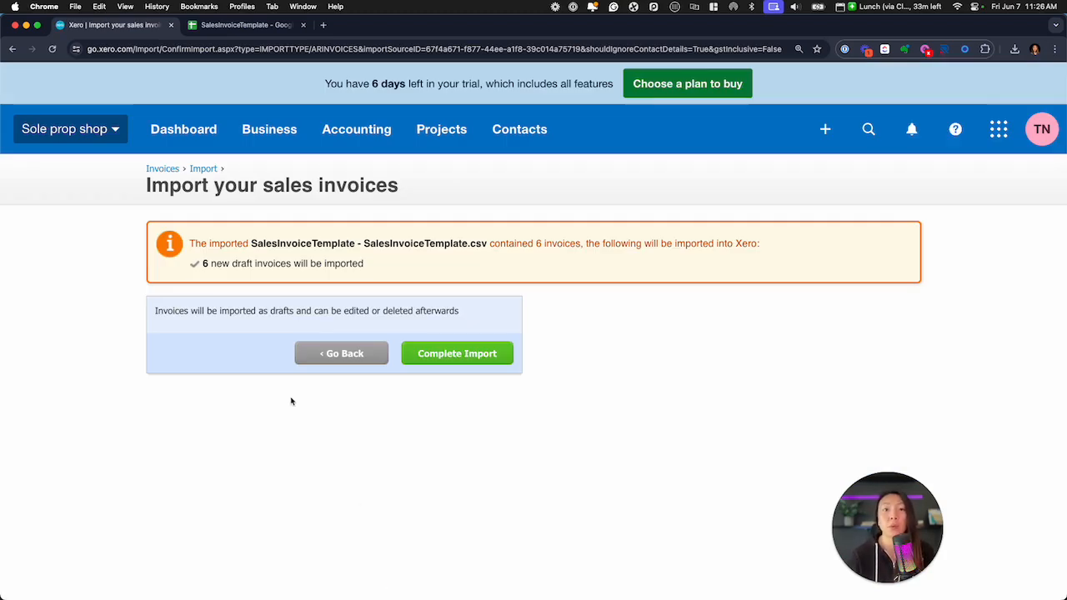
click(471, 359)
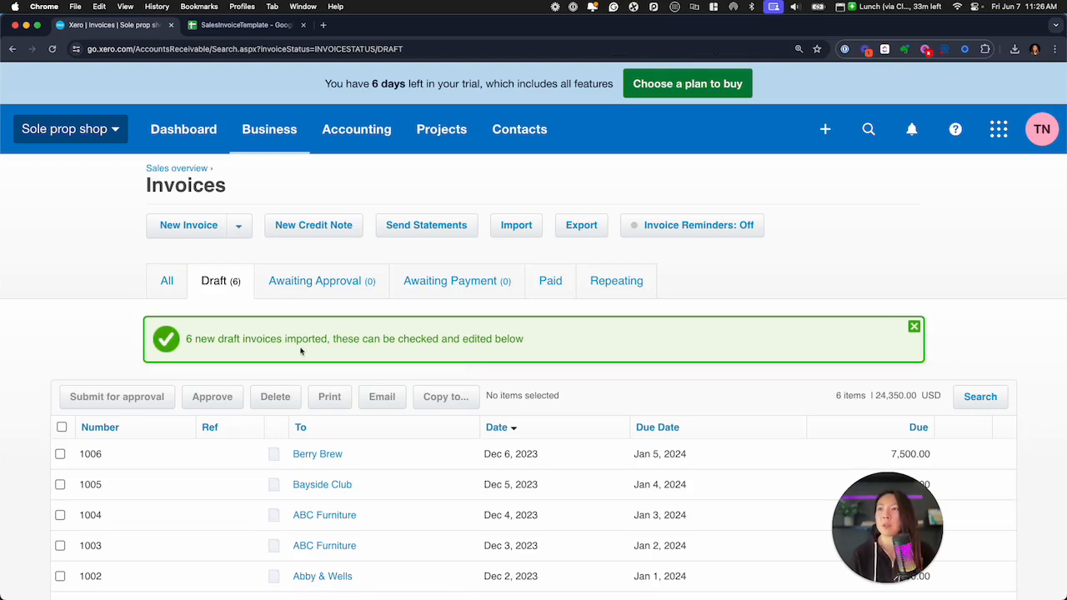
Open the imported draft invoice for 24 Locks and review its dates, line item and total
scroll(92, 342, down, 3)
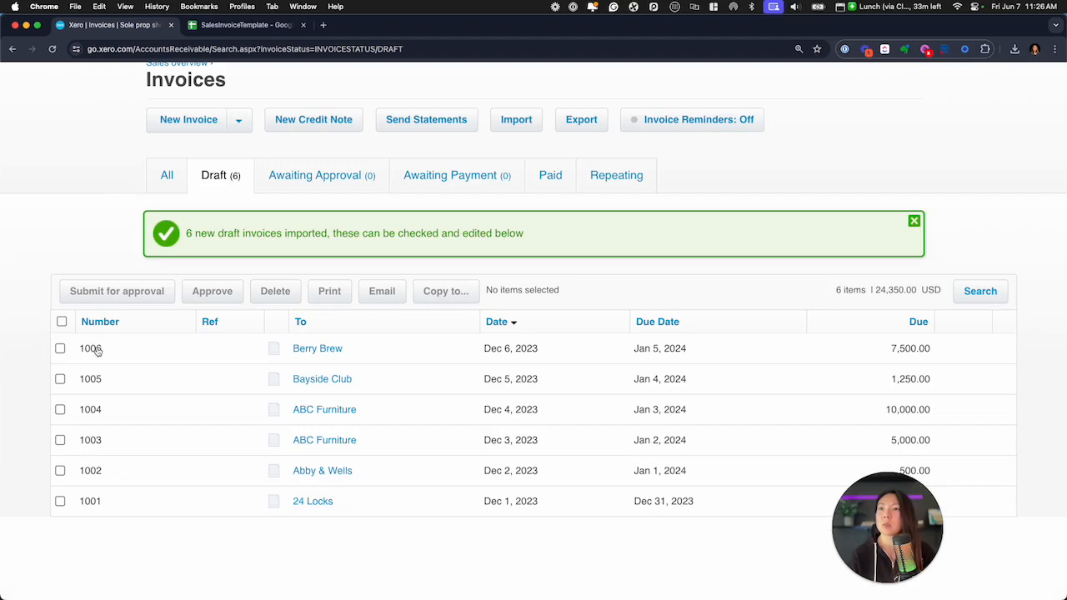
click(121, 505)
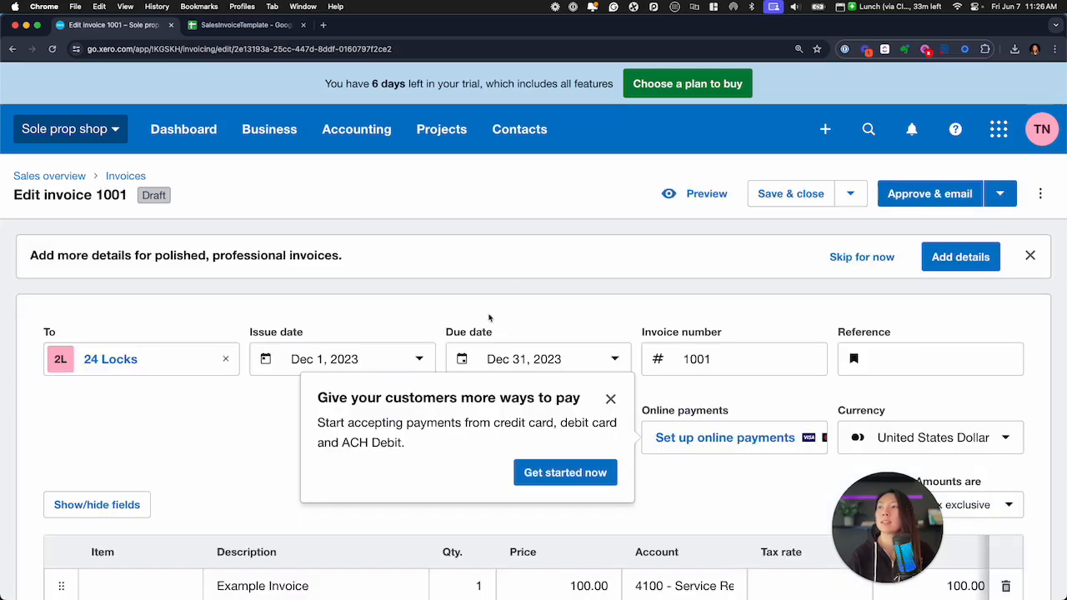
key(super+minus)
key(super+minus)
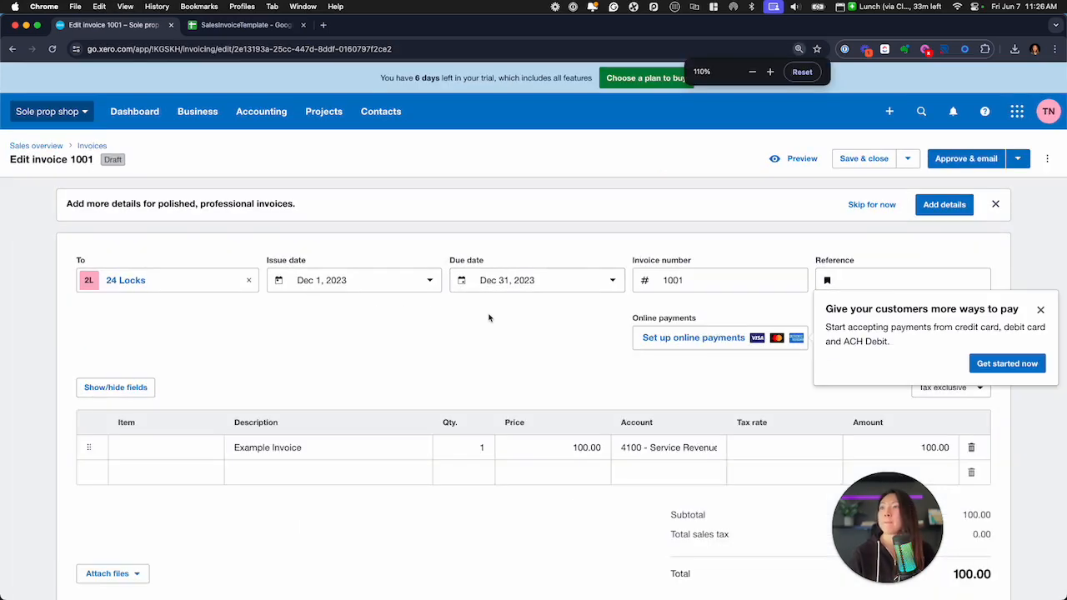
Dismiss the online payments suggestion, review the 24 Locks draft's dates, line item and tax rate, and return to the draft invoices
click(1038, 305)
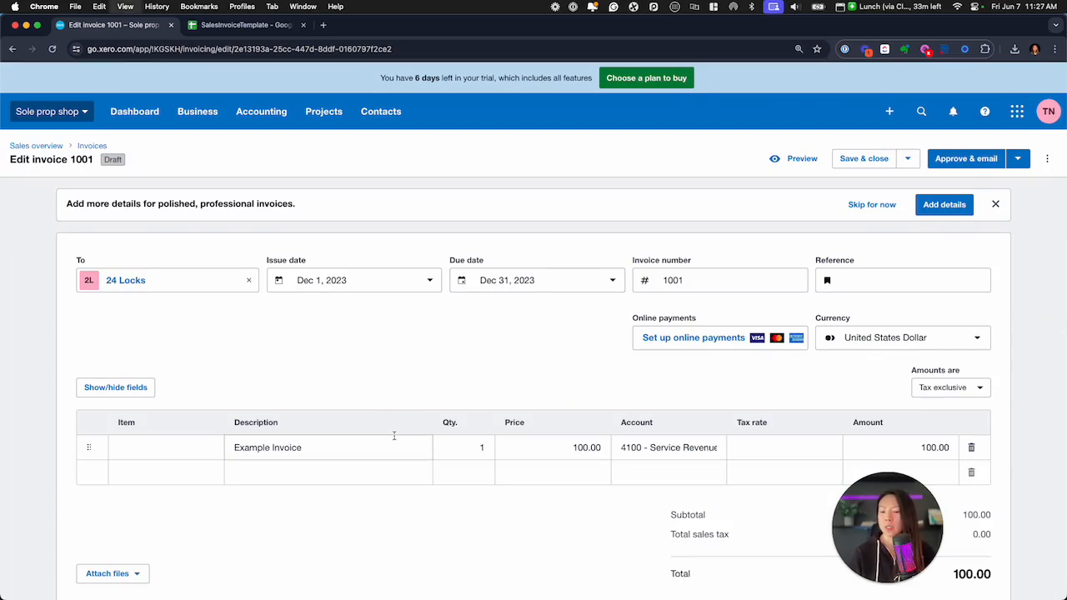
key(super+plus)
scroll(381, 383, down, 2)
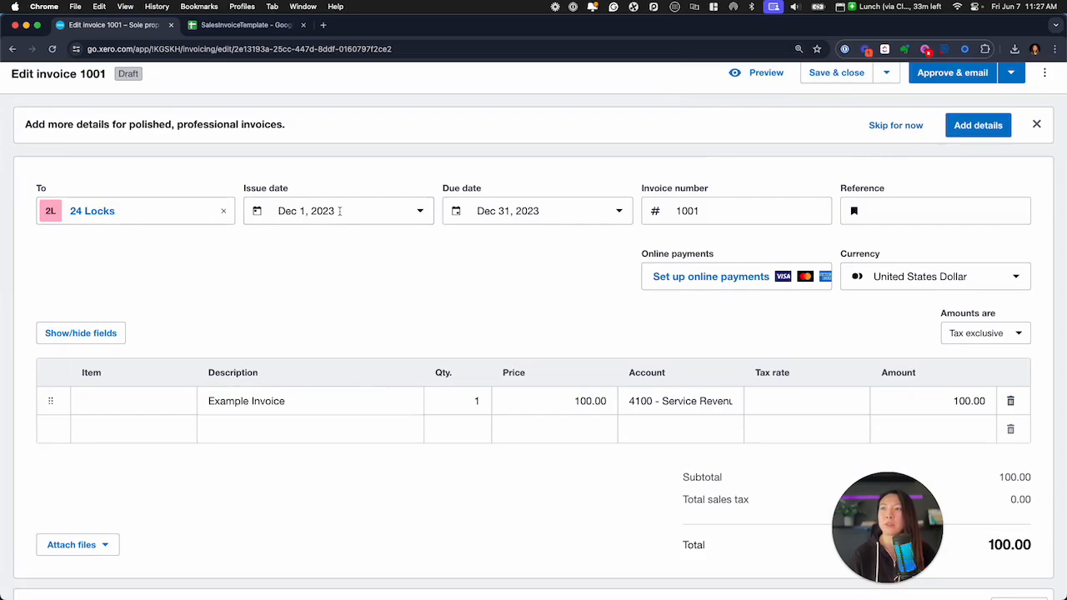
scroll(338, 211, down, 2)
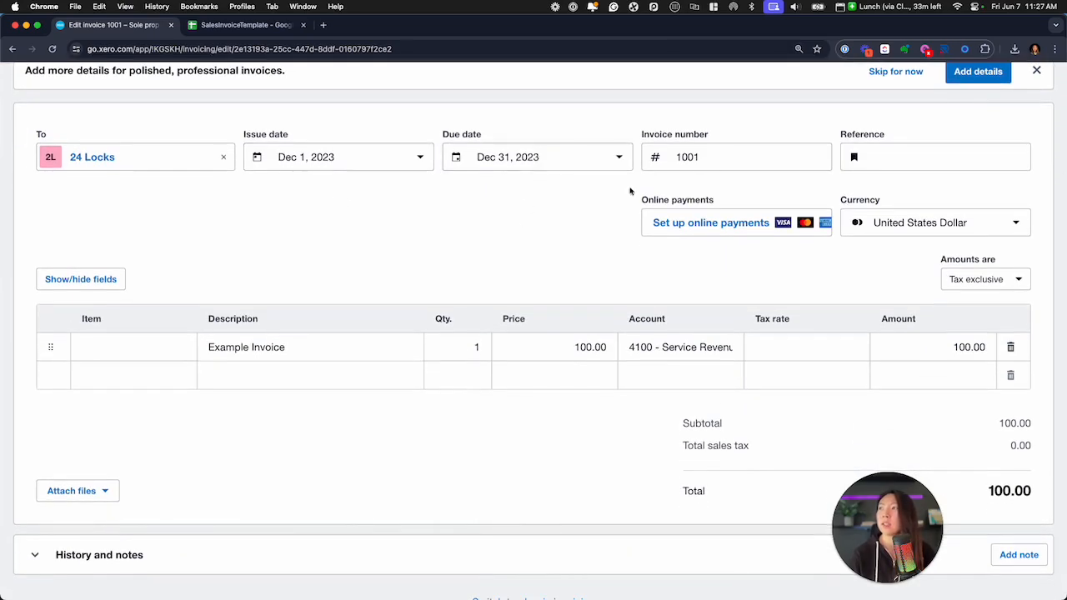
scroll(516, 266, down, 1)
scroll(517, 266, down, 2)
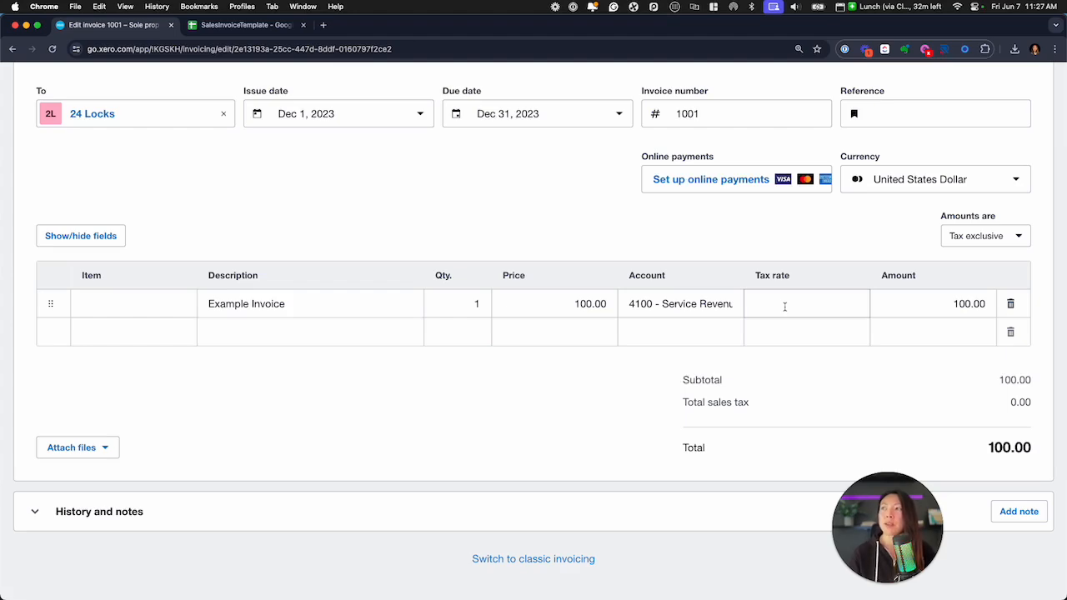
scroll(577, 270, left, 5)
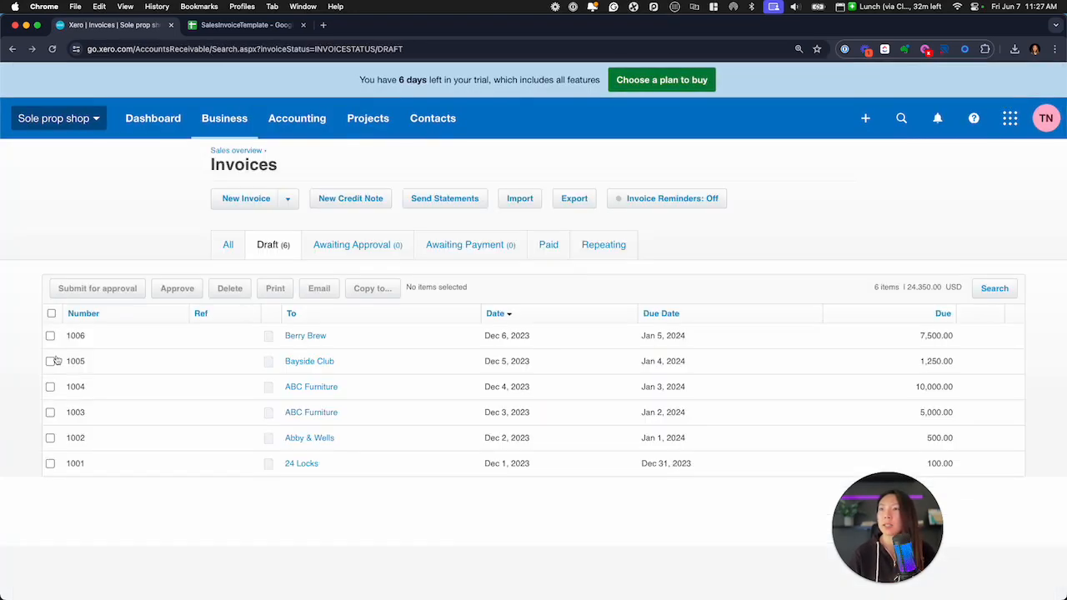
Open the ABC Furniture draft dated Dec 4, 2023, review its dates, line item and total, and return to the draft invoices
click(314, 388)
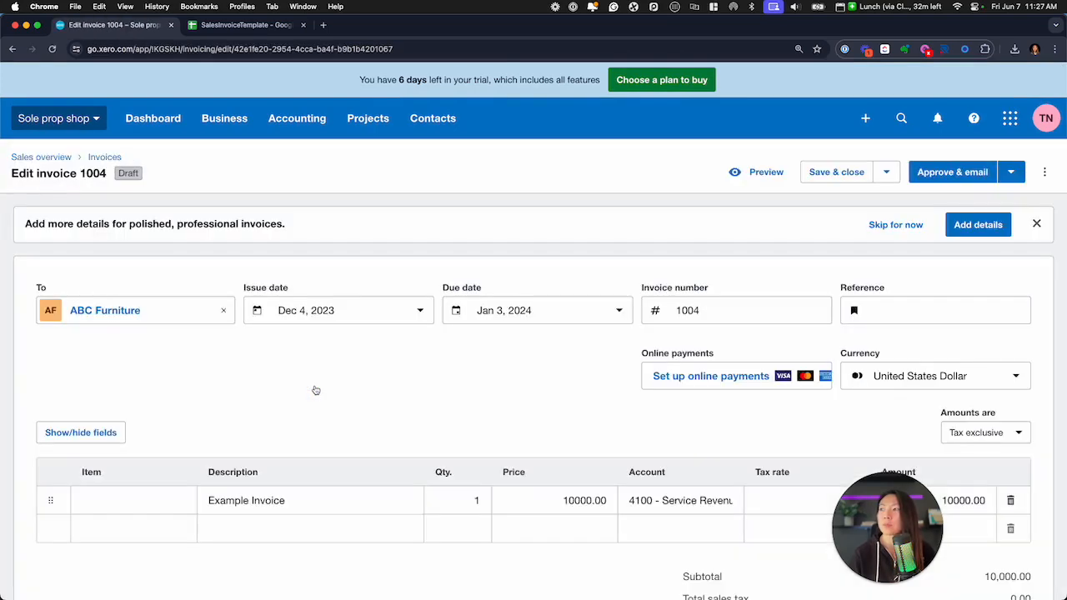
scroll(316, 390, down, 2)
scroll(316, 390, down, 1)
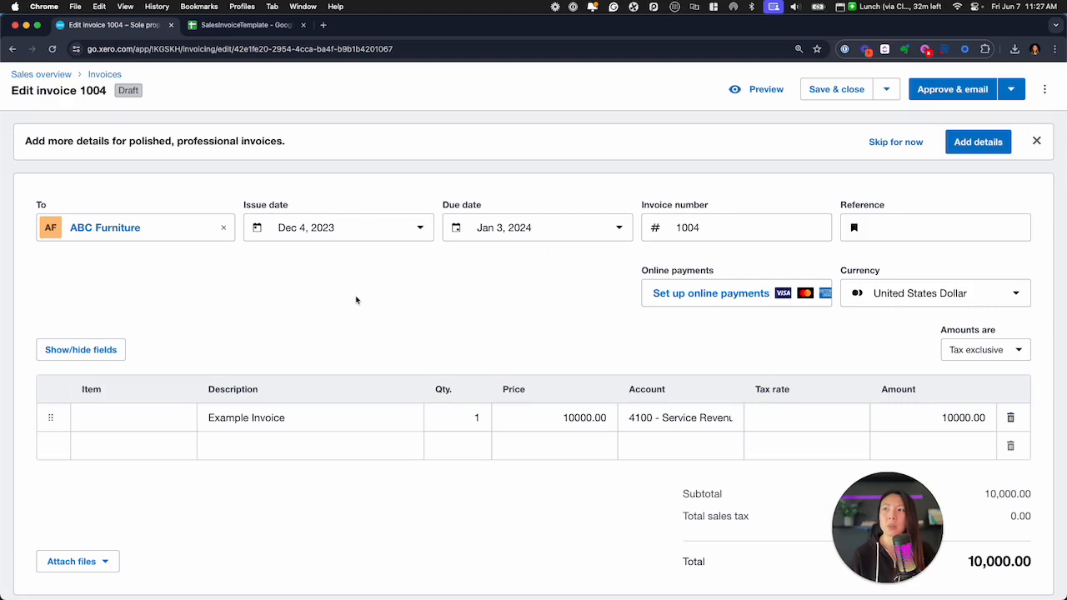
scroll(356, 300, left, 5)
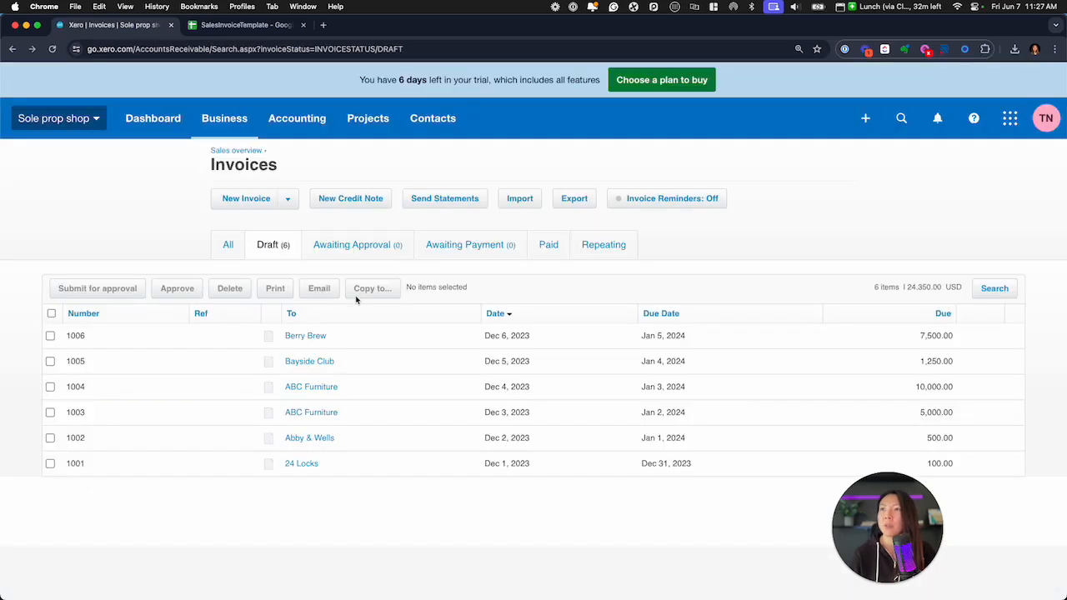
Select all the imported draft invoices and approve them together
click(51, 314)
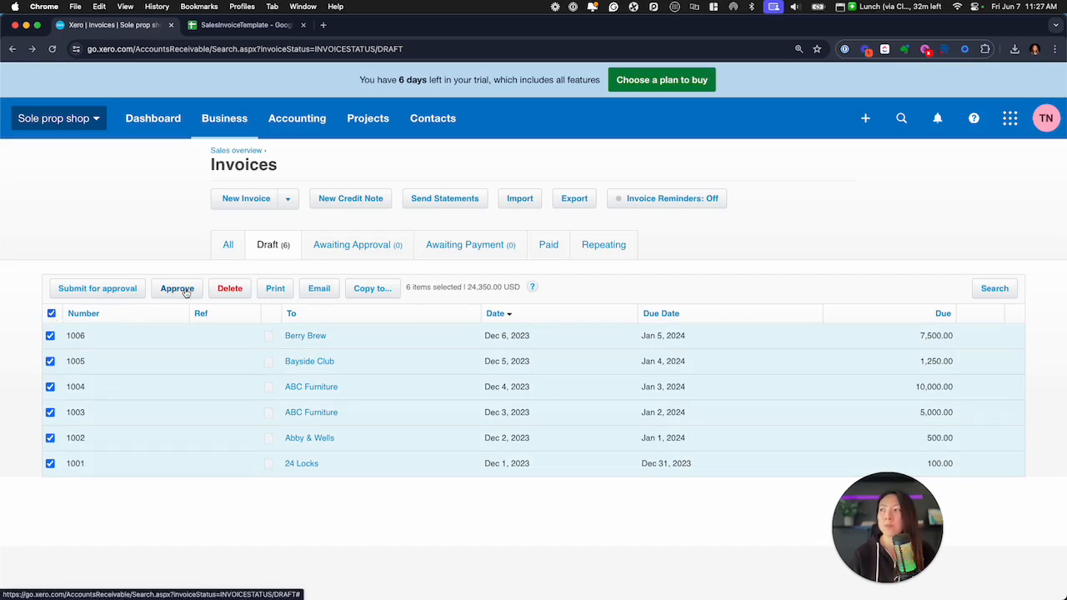
click(177, 289)
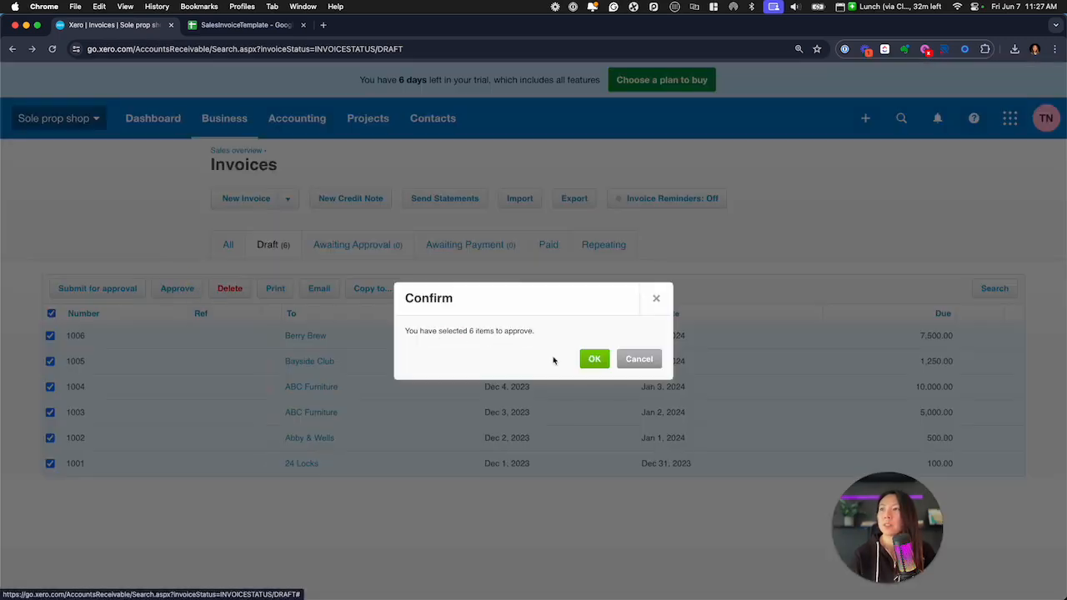
click(593, 360)
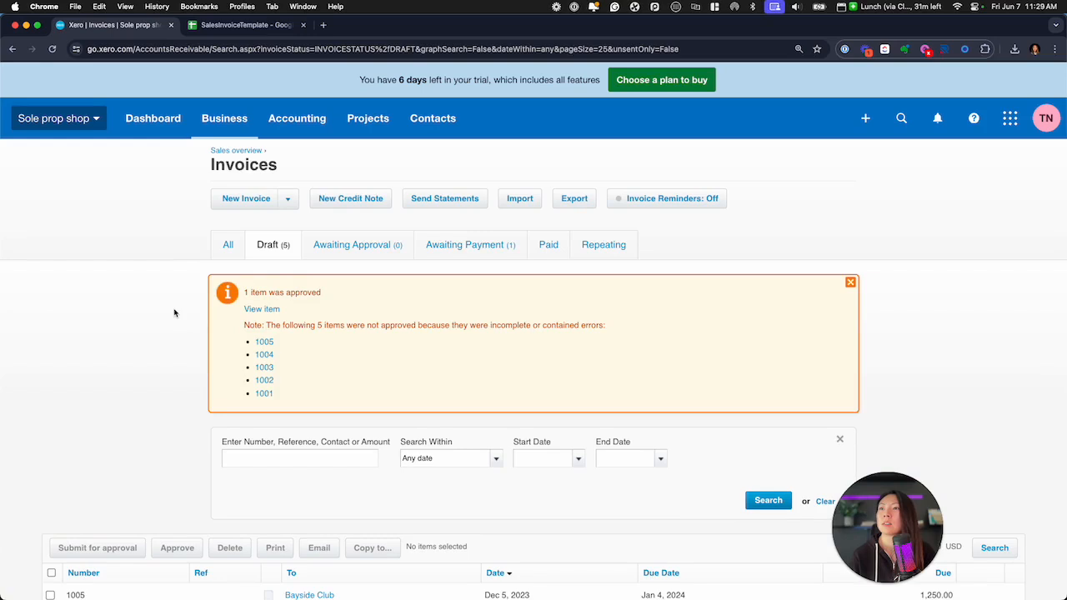
Review the list of invoices that were not approved and inspect the line item and tax rate of the Bayside Club draft
scroll(174, 313, down, 3)
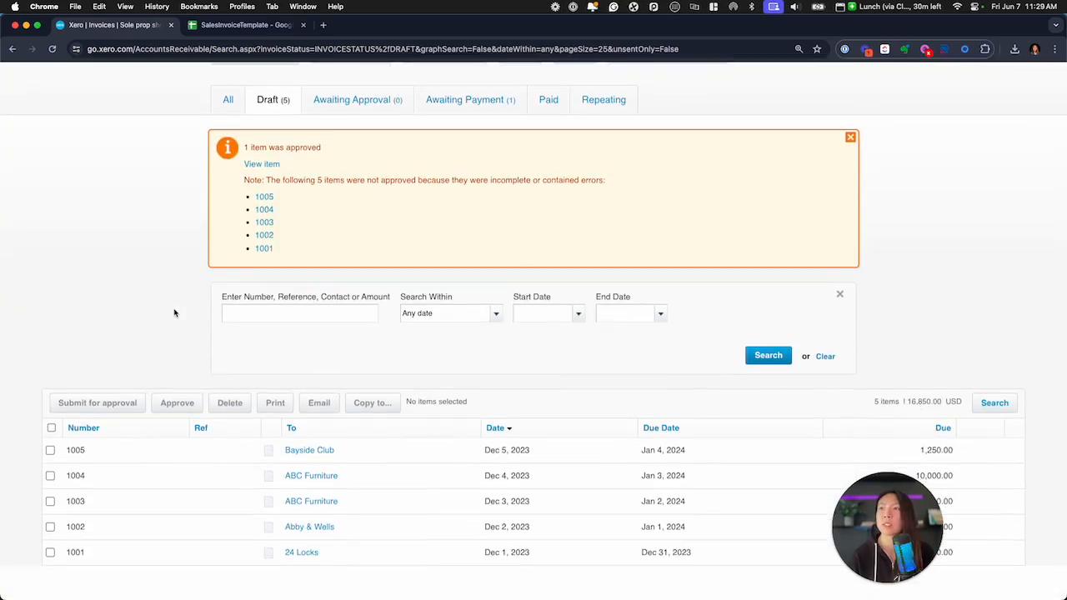
scroll(174, 313, down, 1)
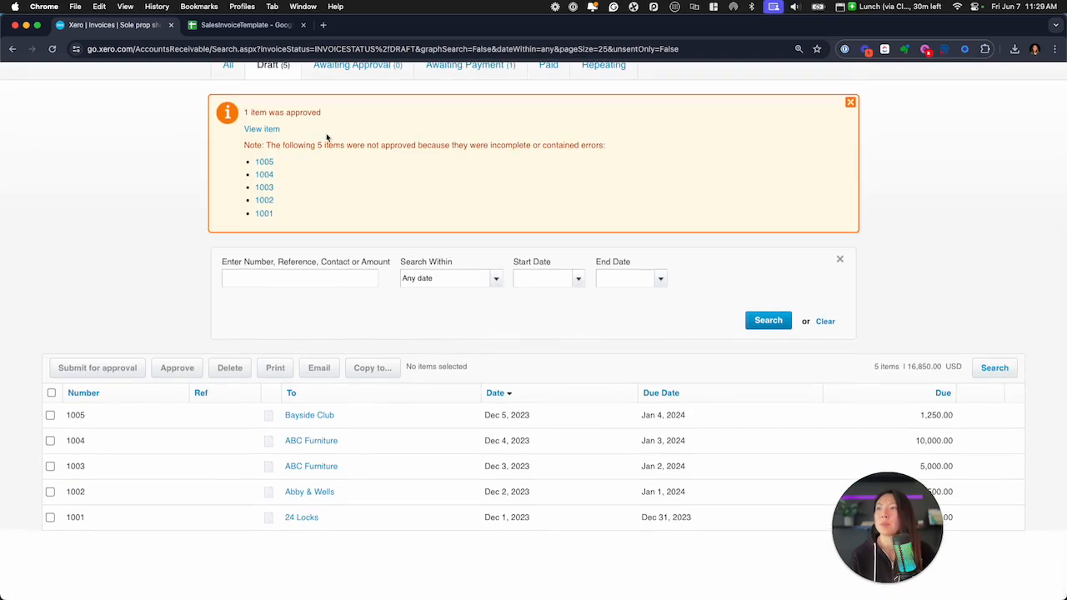
click(84, 415)
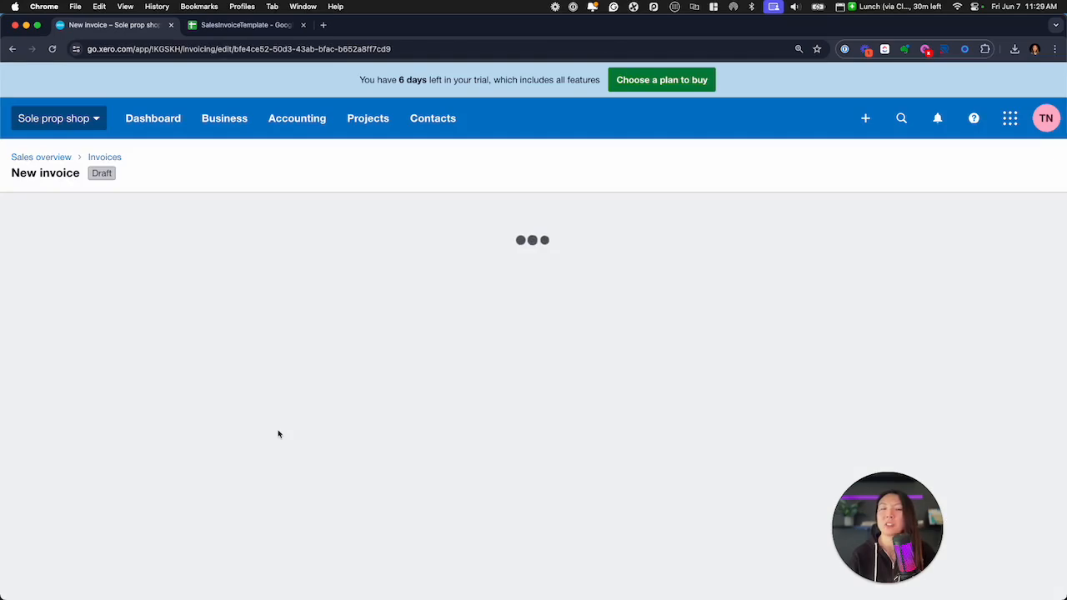
scroll(402, 426, down, 3)
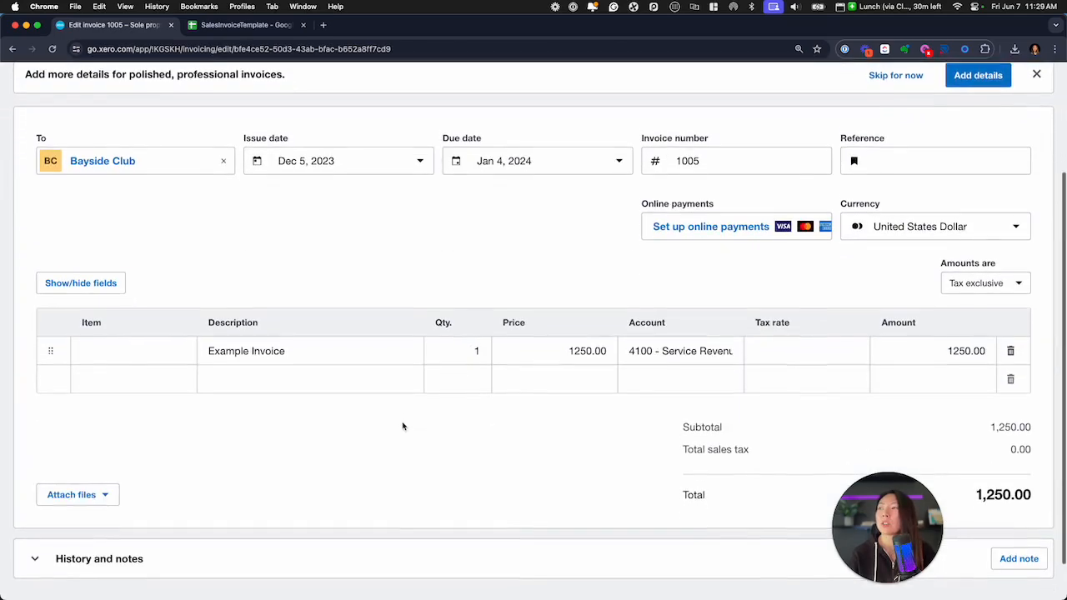
Switch to the SalesInvoiceTemplate spreadsheet and change the TaxType of the 24 Locks row to Tax Exempt
click(235, 25)
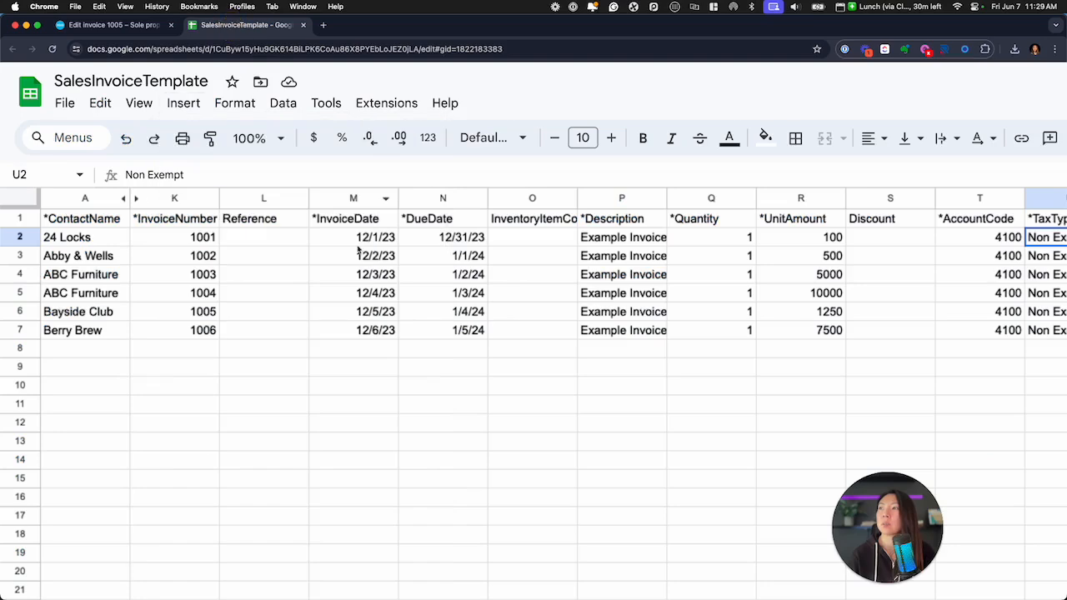
scroll(358, 248, right, 10)
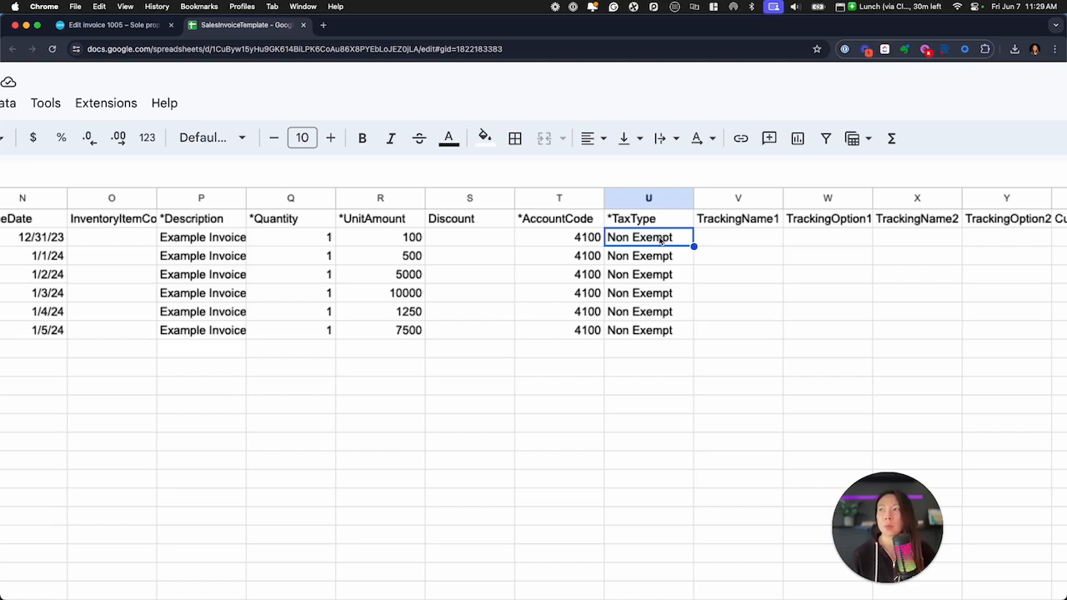
double_click(619, 237)
double_click(618, 237)
text(Tax)
key(BackSpace)
key(Return)
key(Up)
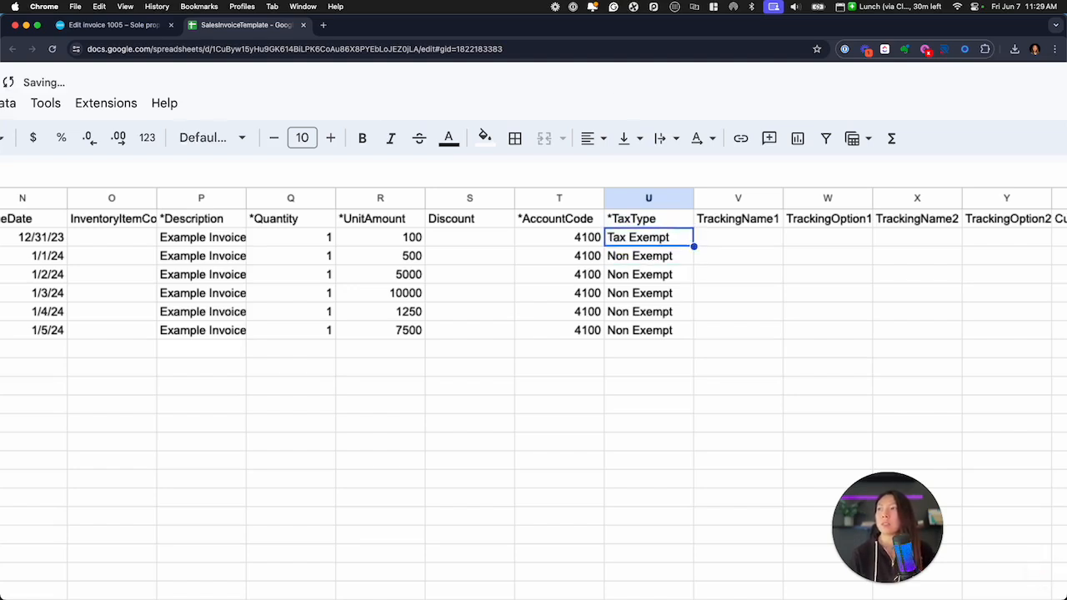
Copy the Tax Exempt value from the first invoice row to all the other invoice rows in the TaxType column
key(ctrl+c)
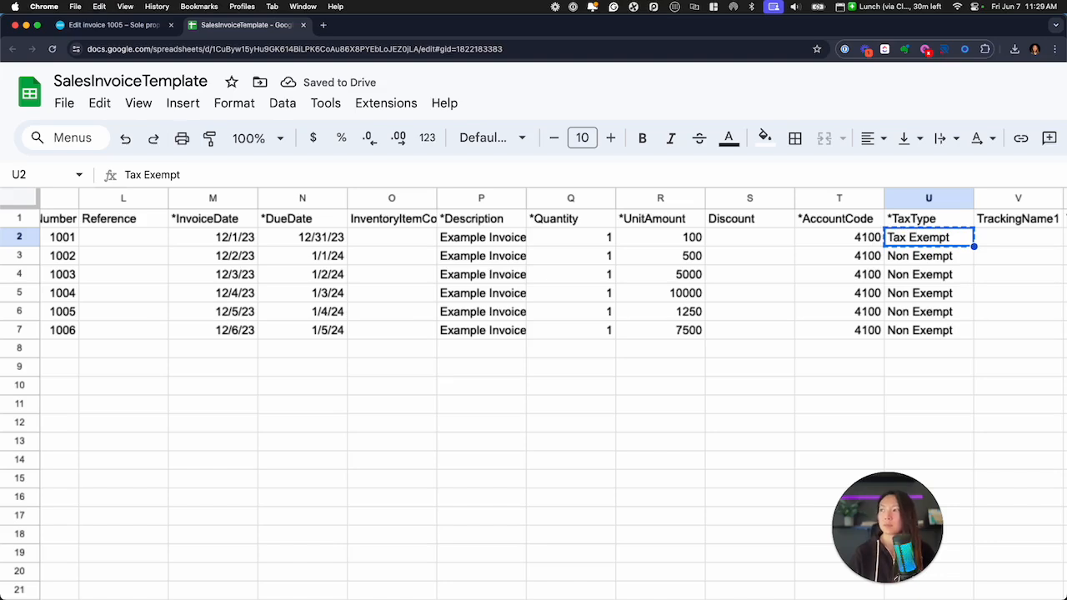
key(ctrl+shift+Down)
key(ctrl+v)
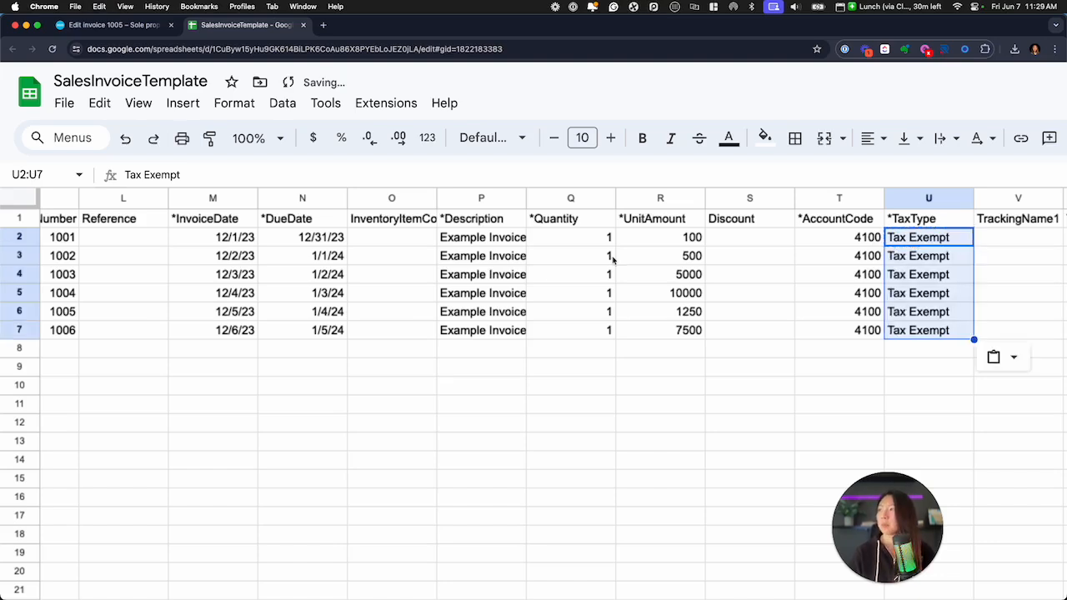
click(548, 349)
Download the corrected SalesInvoiceTemplate sheet as a comma-separated values (.csv) file
click(66, 104)
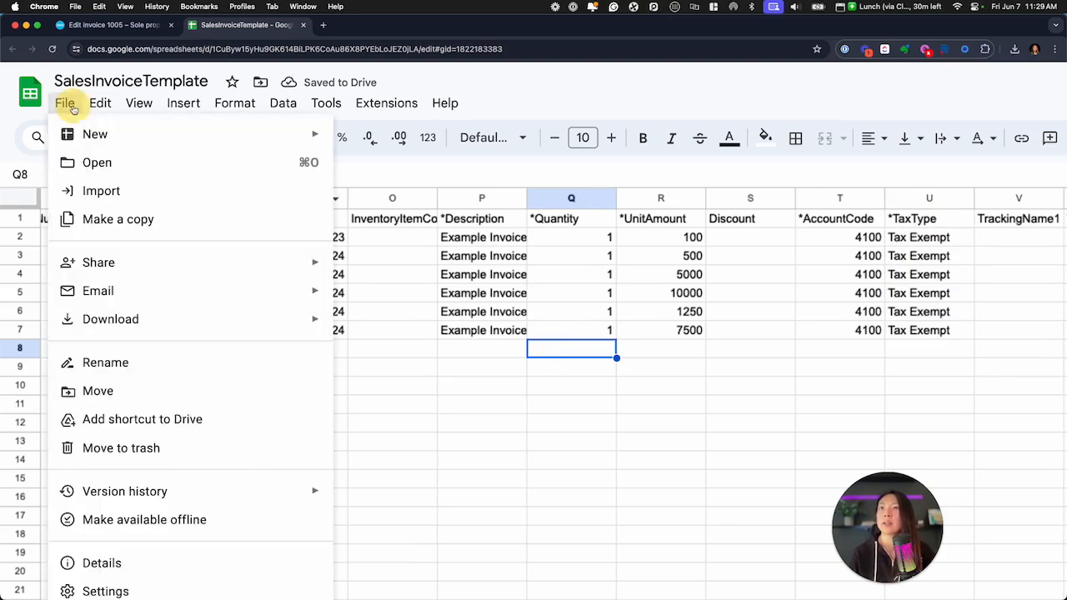
scroll(191, 445, down, 1)
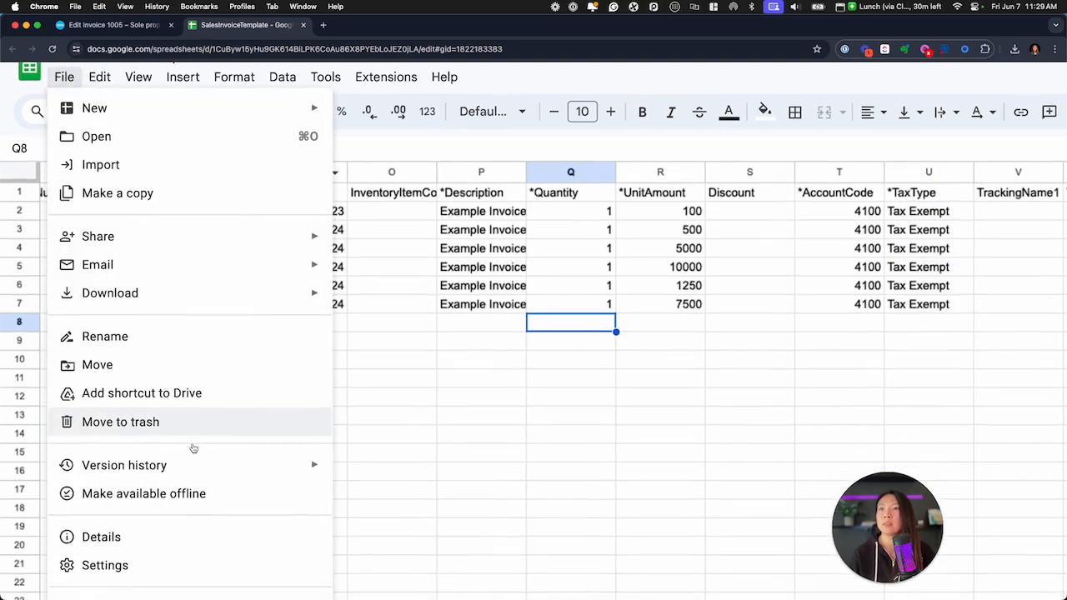
mouse_move(221, 297)
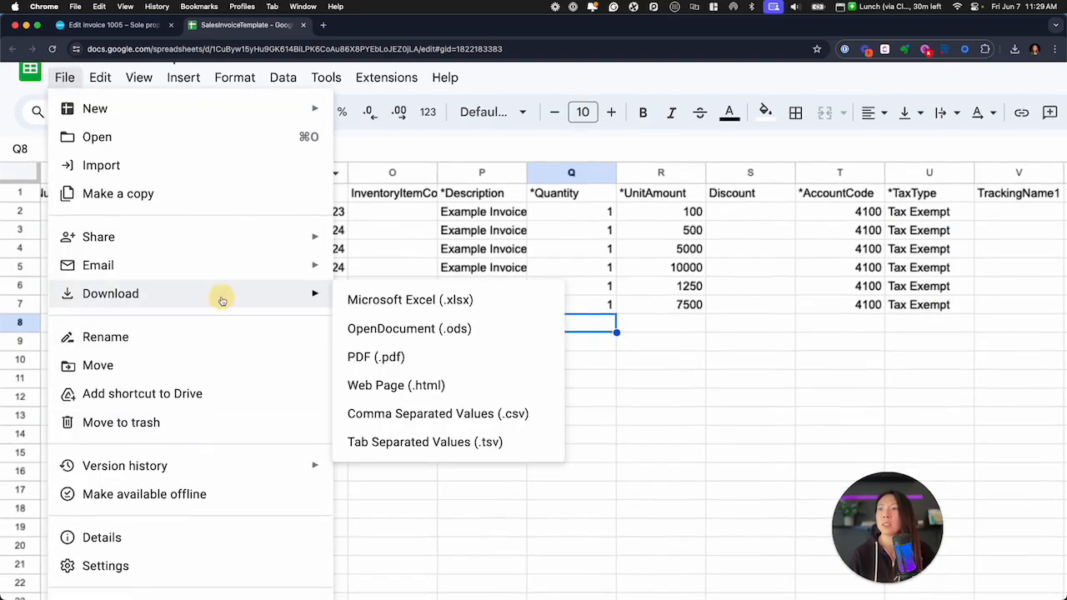
click(448, 410)
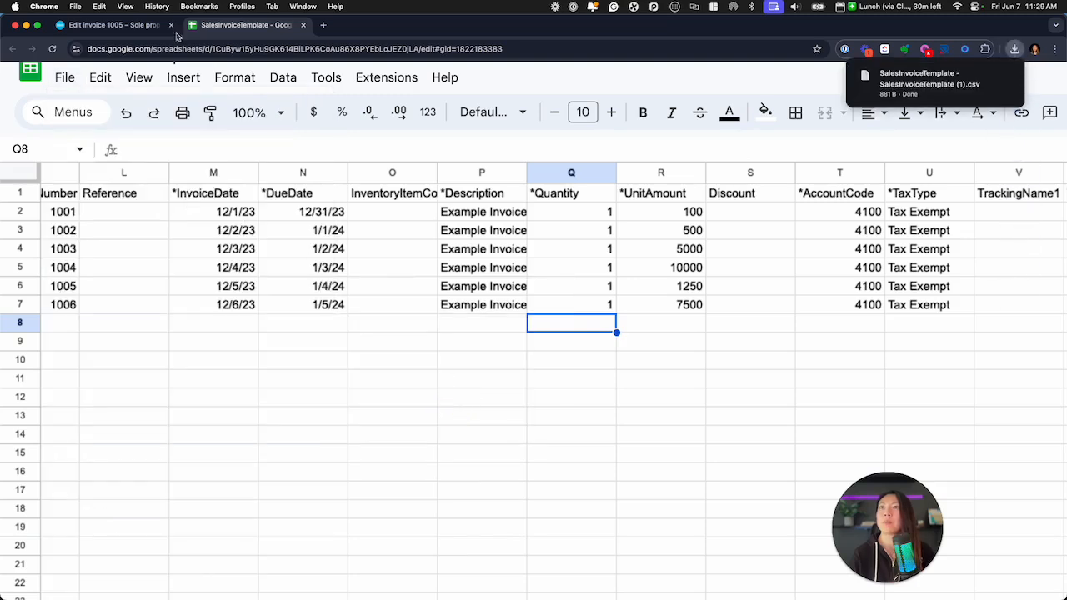
Return to Xero's draft invoices, select all the remaining drafts and delete them
click(121, 27)
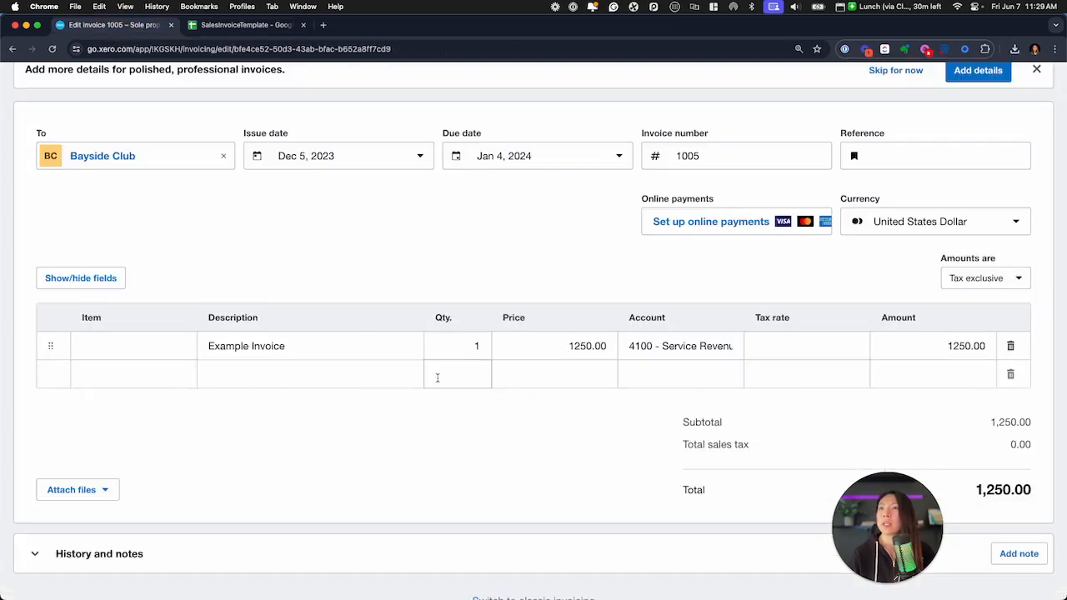
scroll(352, 291, left, 5)
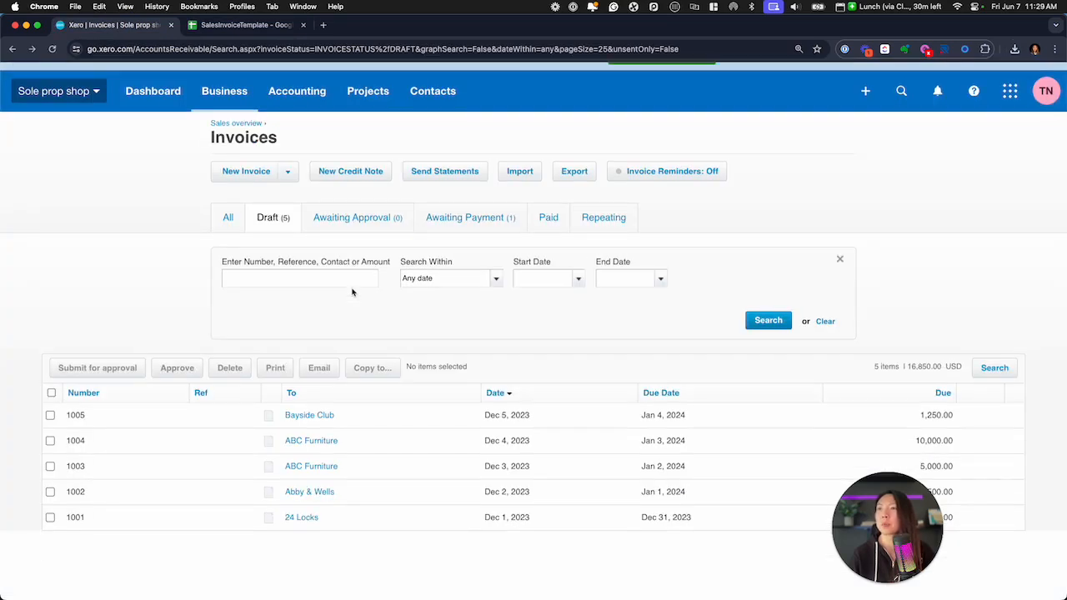
click(51, 392)
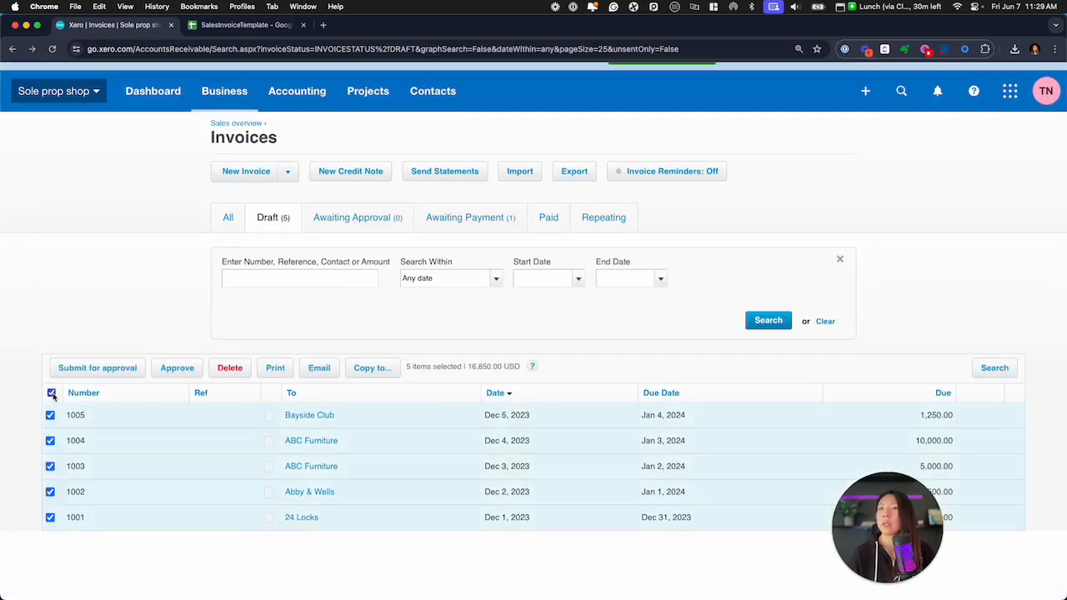
click(230, 370)
click(592, 359)
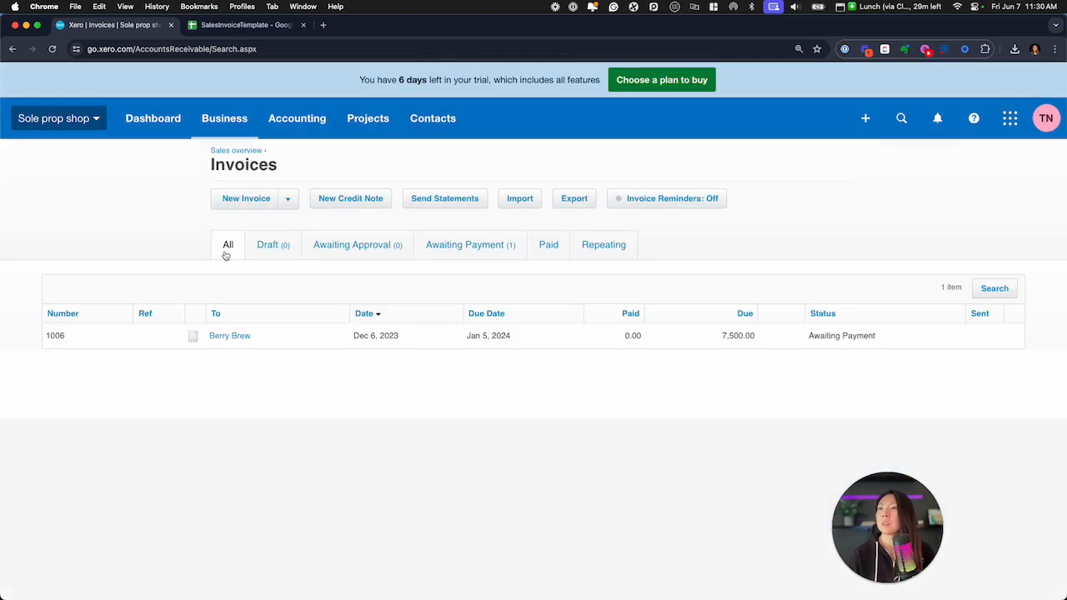
Import SalesInvoiceTemplate - SalesInvoiceTemplate (1).csv as sales invoices, ignoring address details and treating UnitAmount as tax exclusive, and complete the import
click(521, 204)
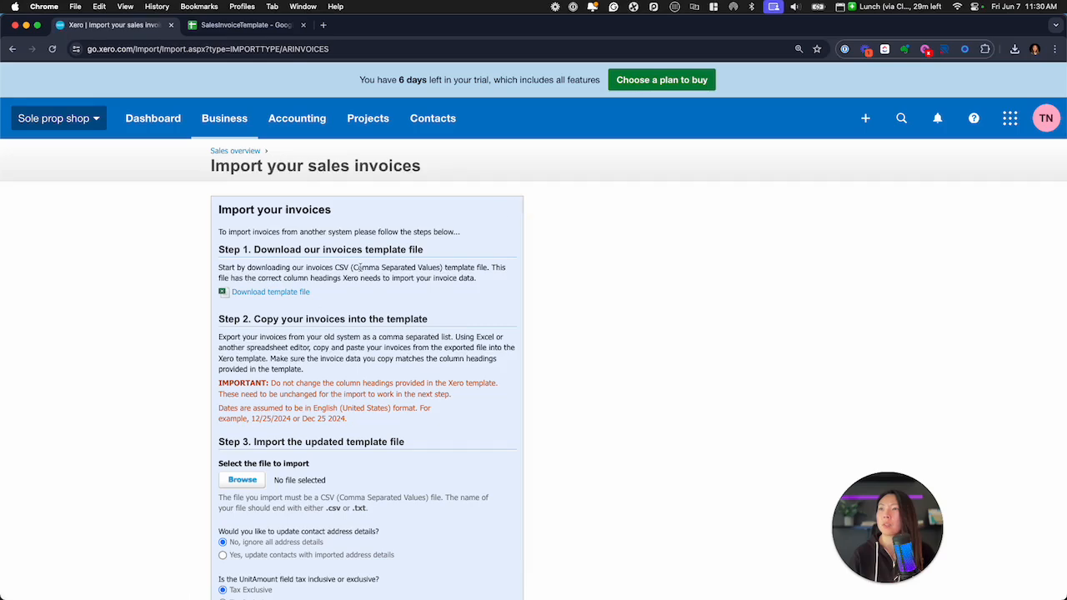
scroll(313, 305, down, 1)
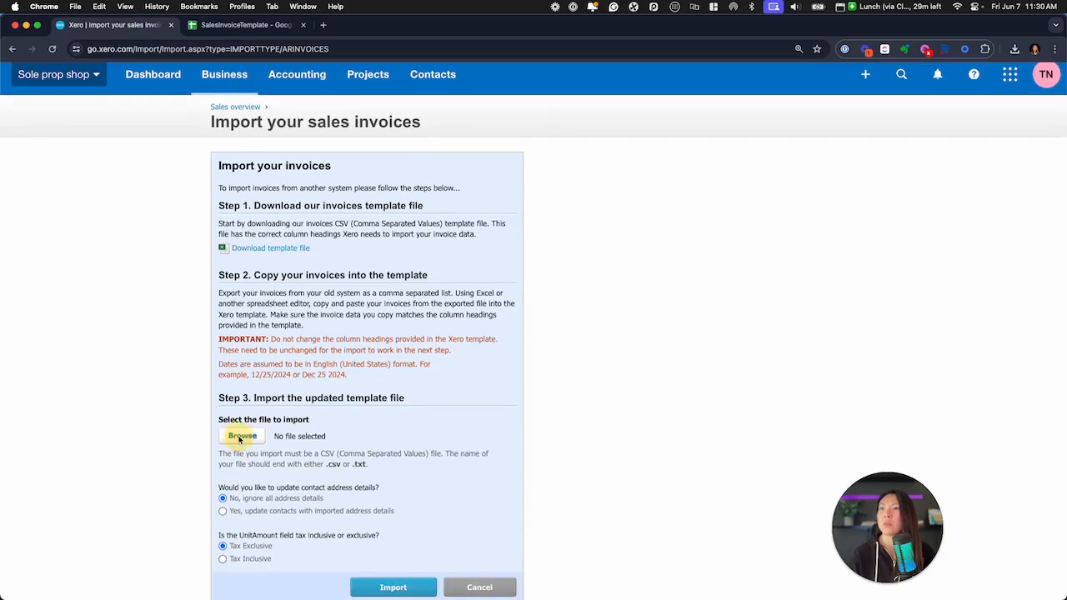
click(241, 436)
click(434, 188)
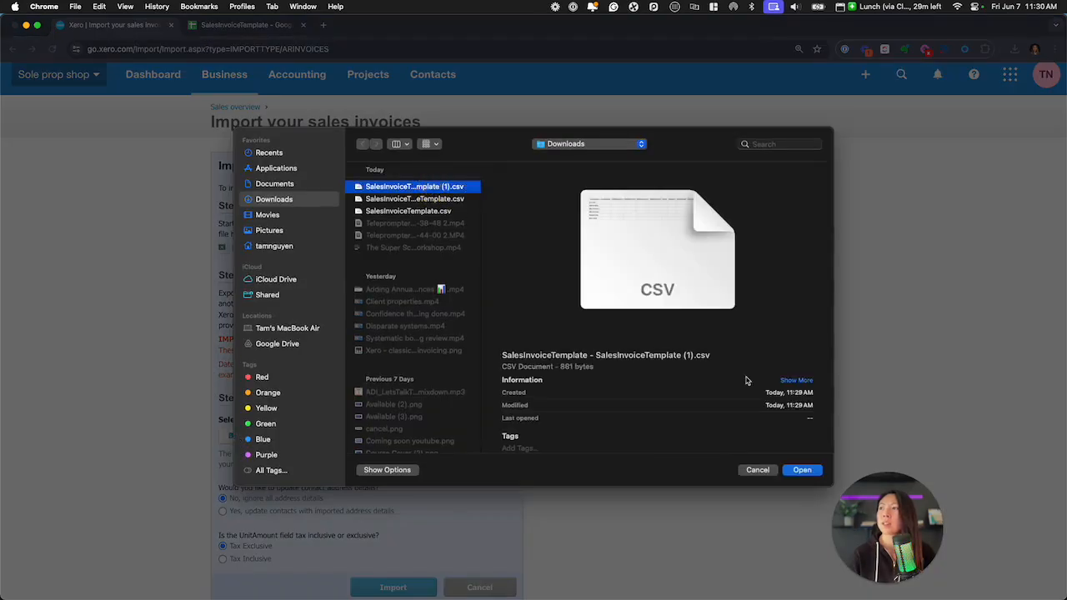
click(805, 472)
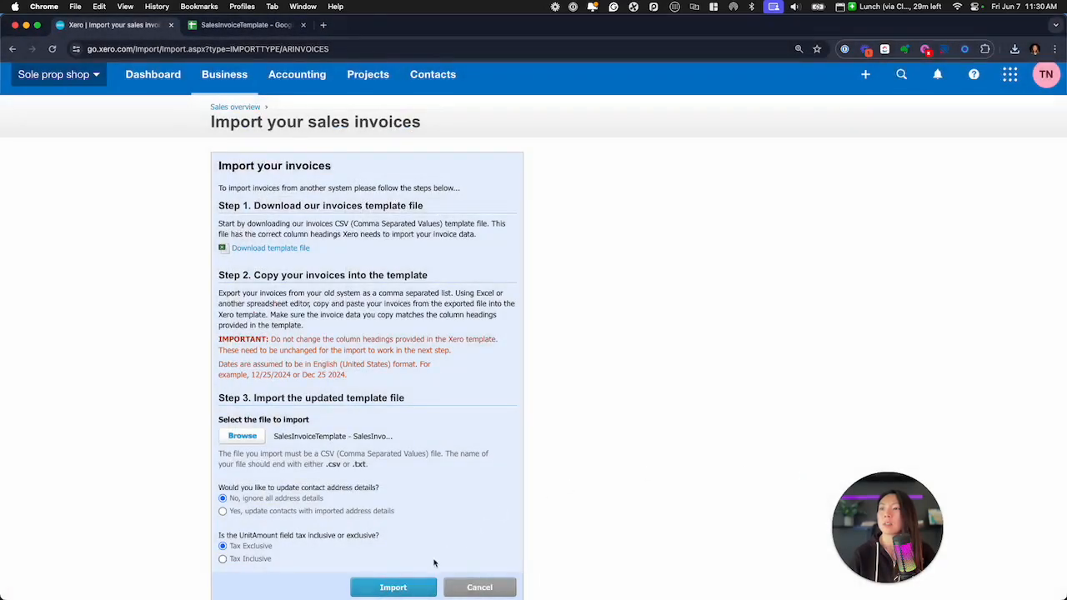
click(394, 588)
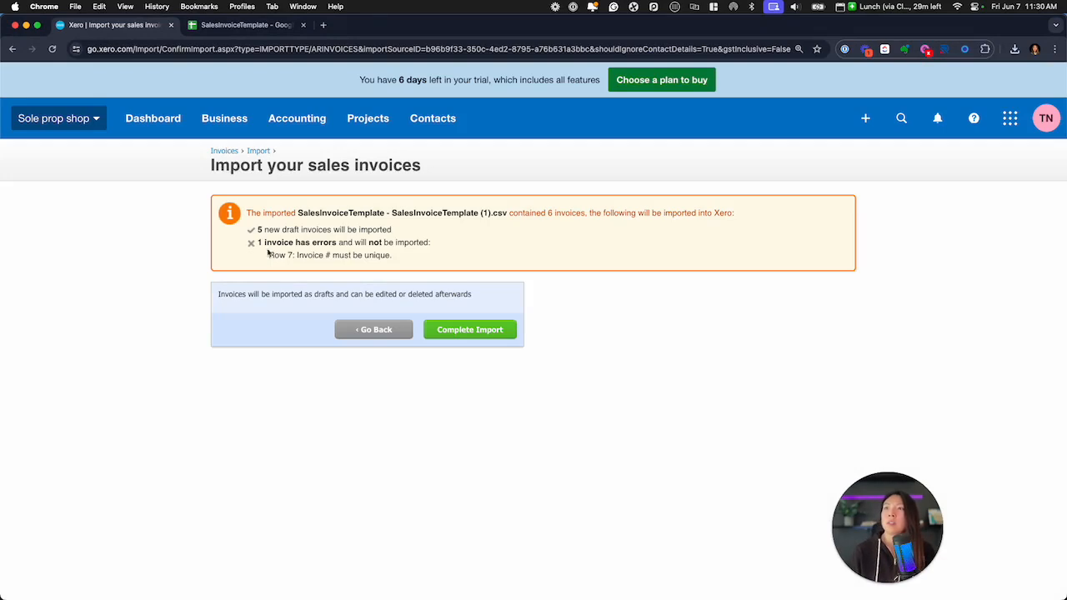
click(485, 331)
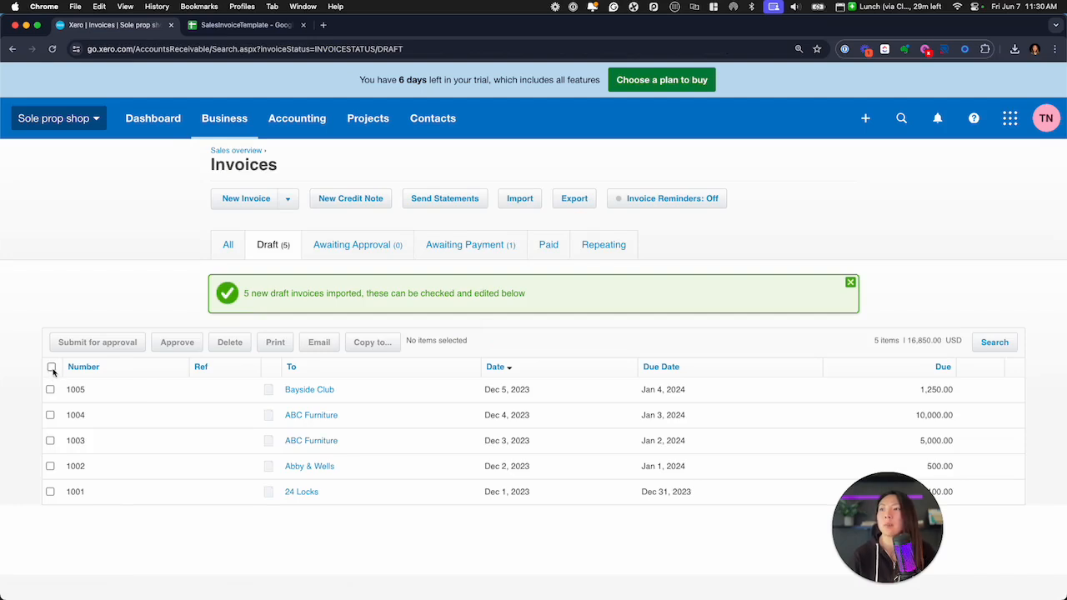
Open the Bayside Club draft invoice, check the tax rate on its line item, and return to the draft invoices list
click(309, 391)
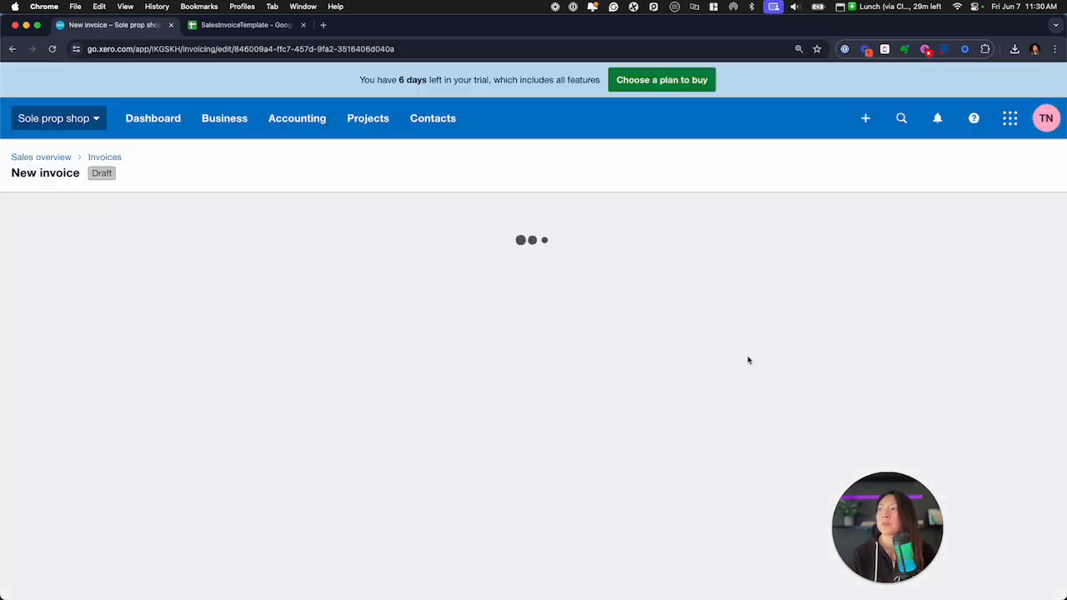
scroll(709, 432, down, 3)
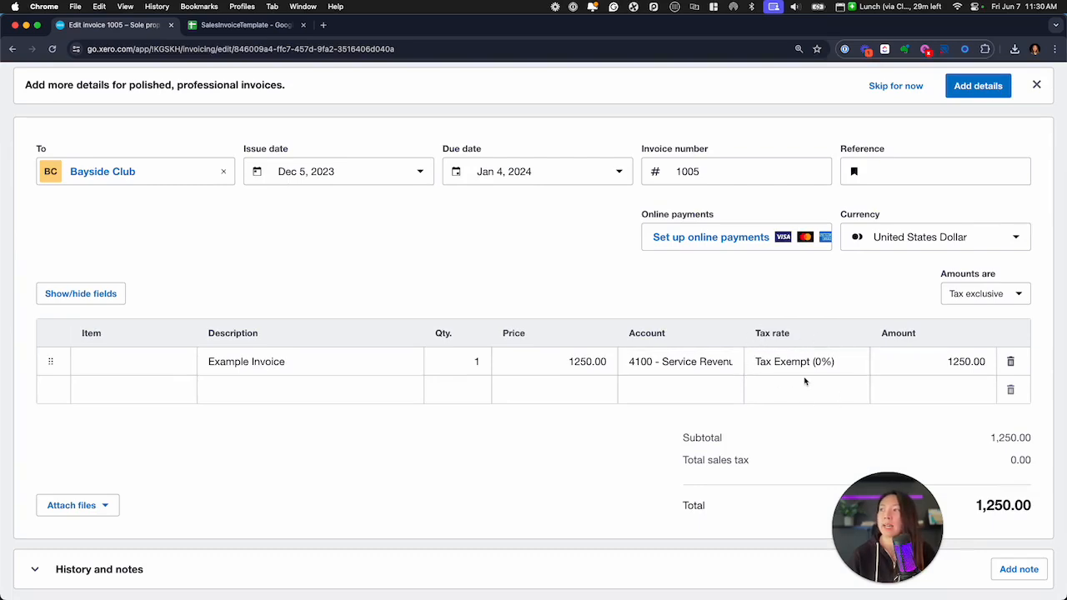
scroll(295, 381, up, 2)
scroll(295, 381, left, 5)
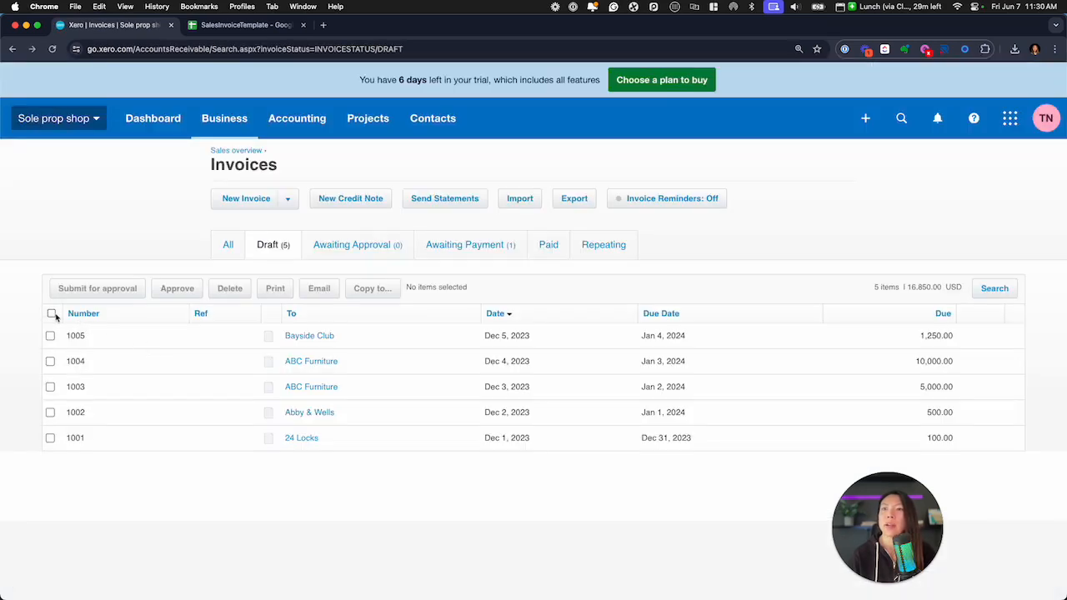
Select all the imported draft invoices and approve them
click(51, 314)
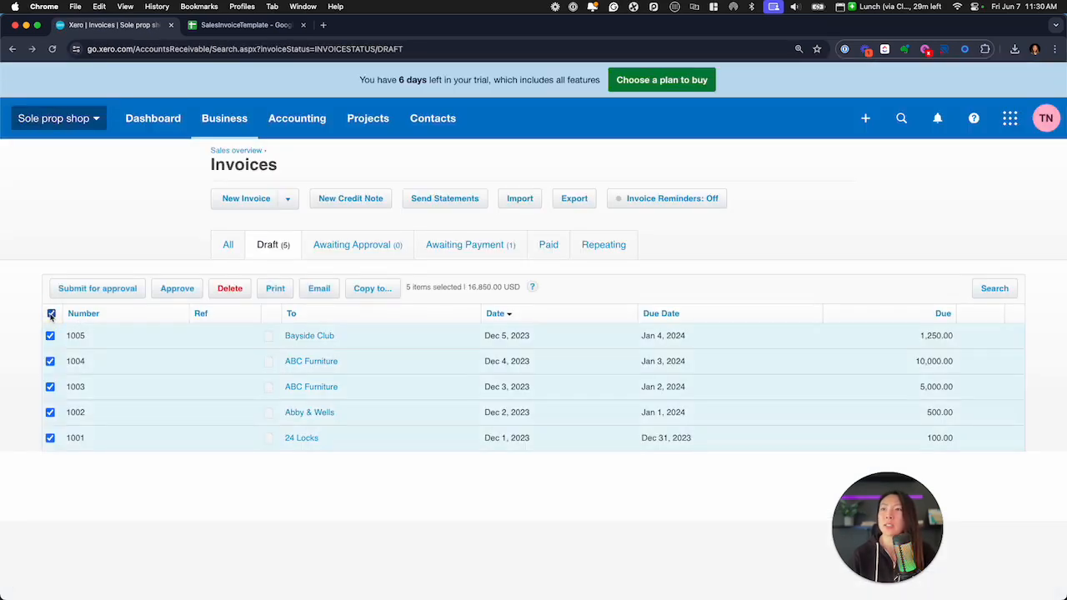
click(175, 289)
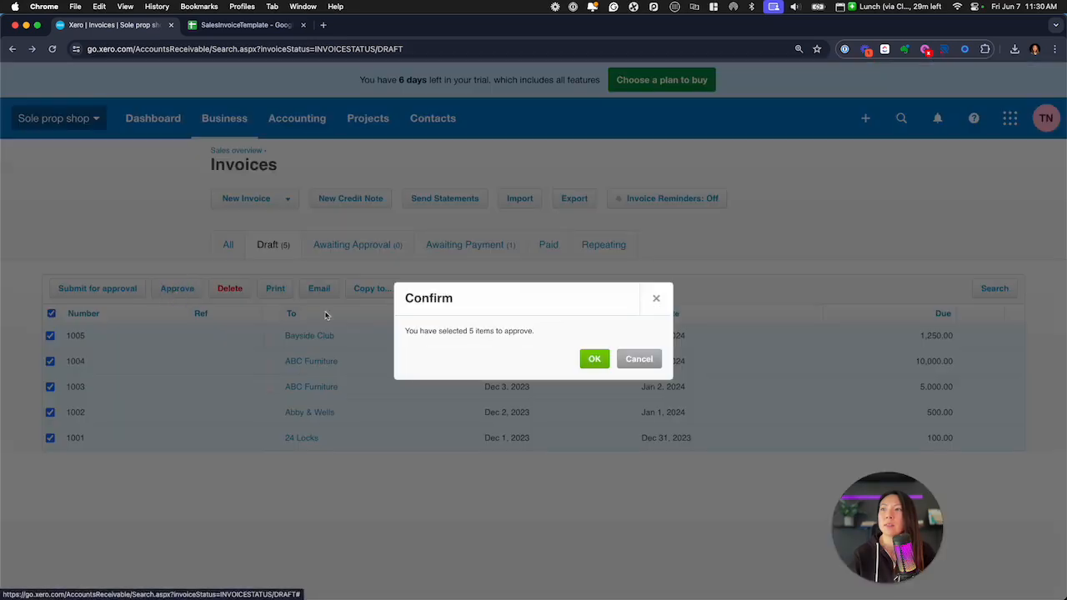
click(593, 360)
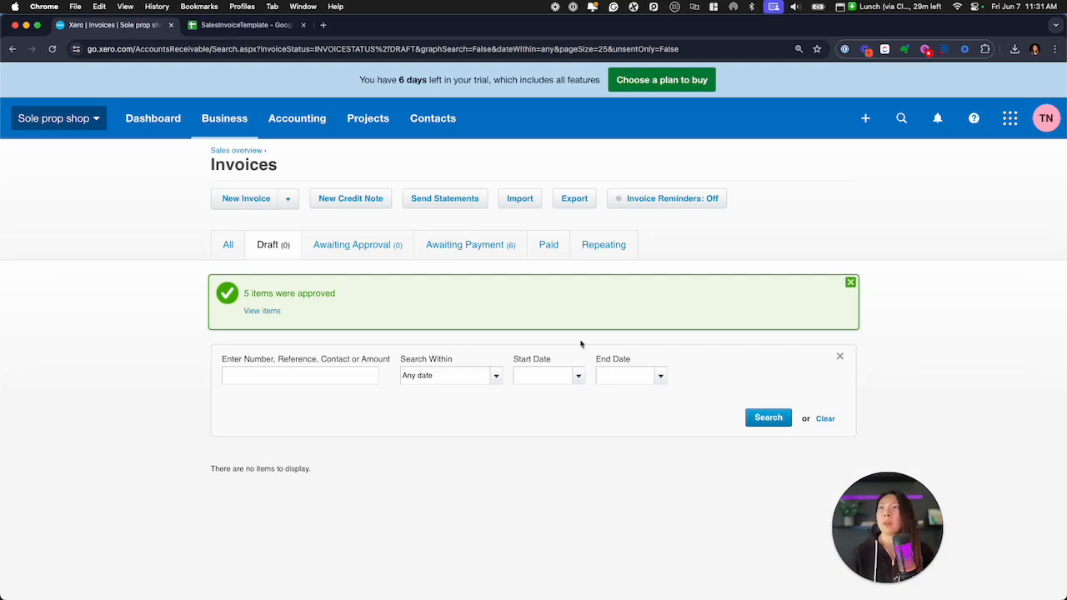
Open the conversion balances in the advanced accounting settings and save the account balances for 31 Dec 2023
click(289, 129)
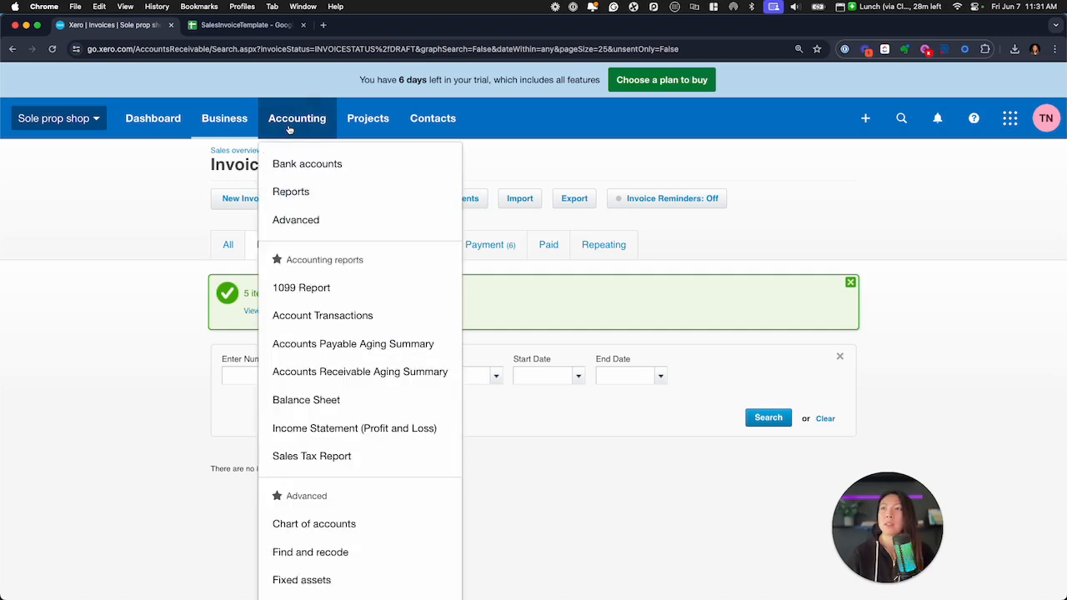
click(317, 221)
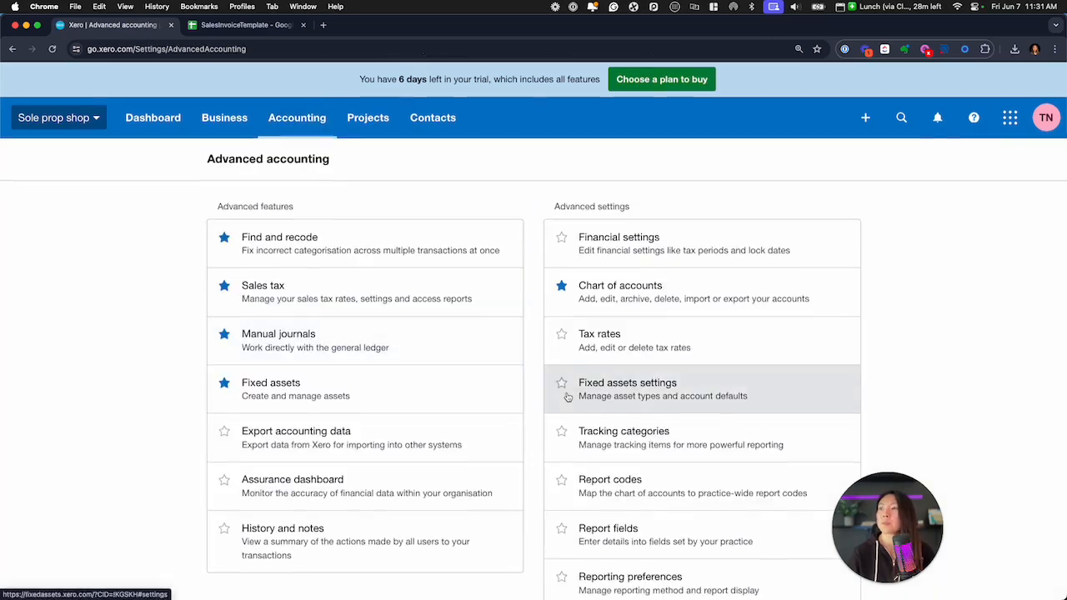
scroll(600, 467, down, 3)
click(613, 504)
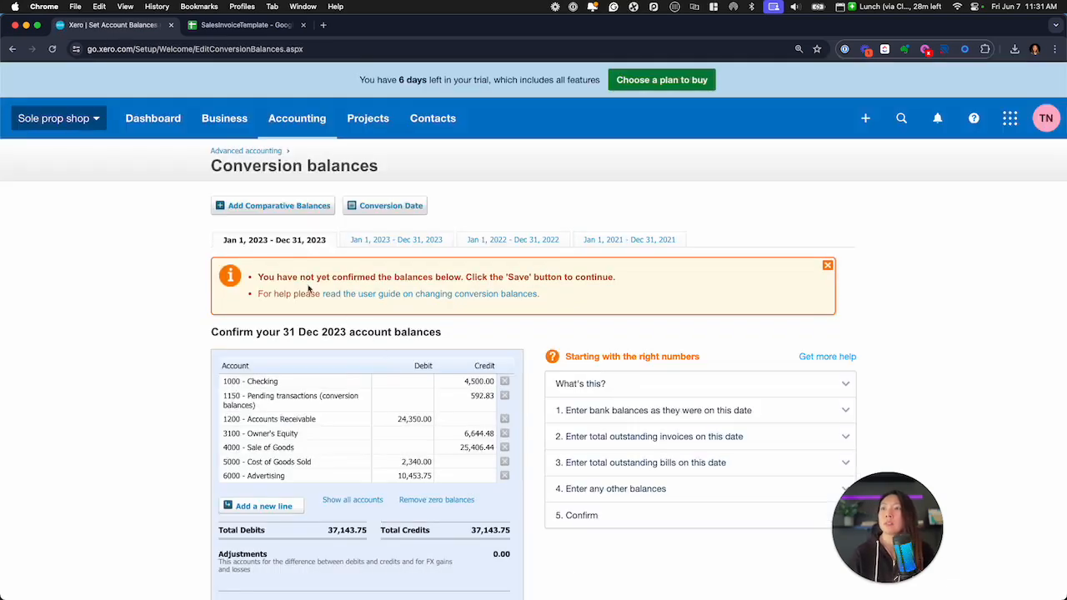
scroll(259, 281, down, 2)
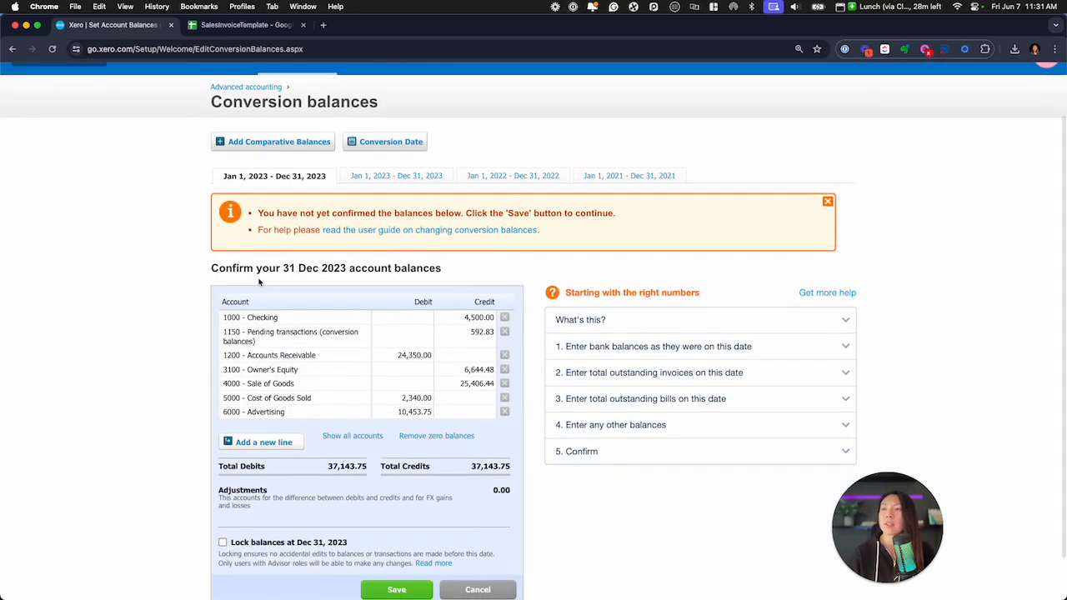
scroll(283, 250, down, 1)
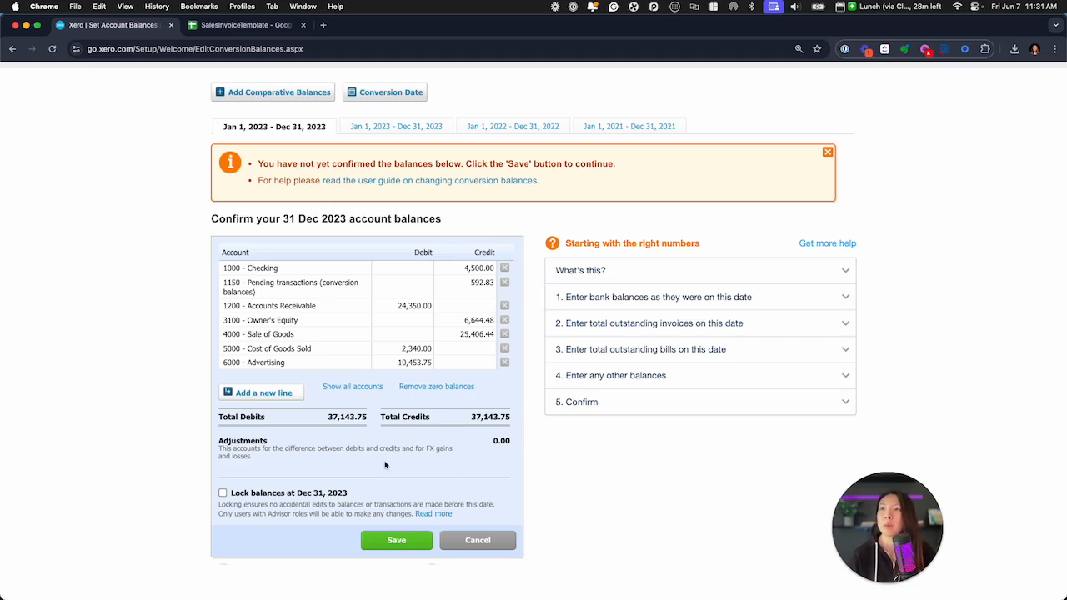
click(398, 540)
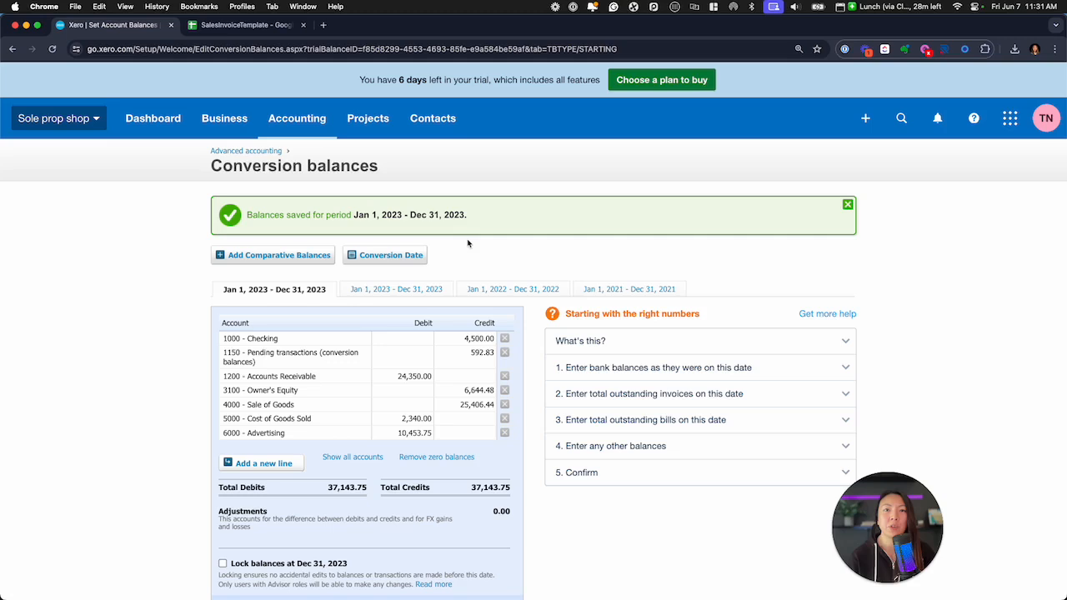
Lock the conversion balances at Dec 31, 2023 and save the change
scroll(468, 243, down, 1)
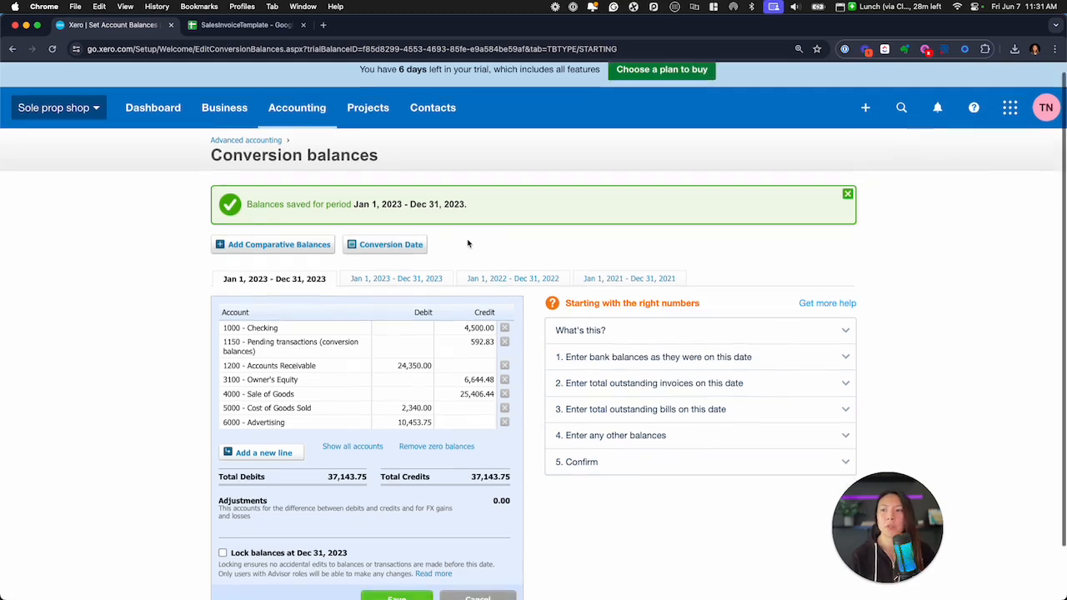
click(223, 553)
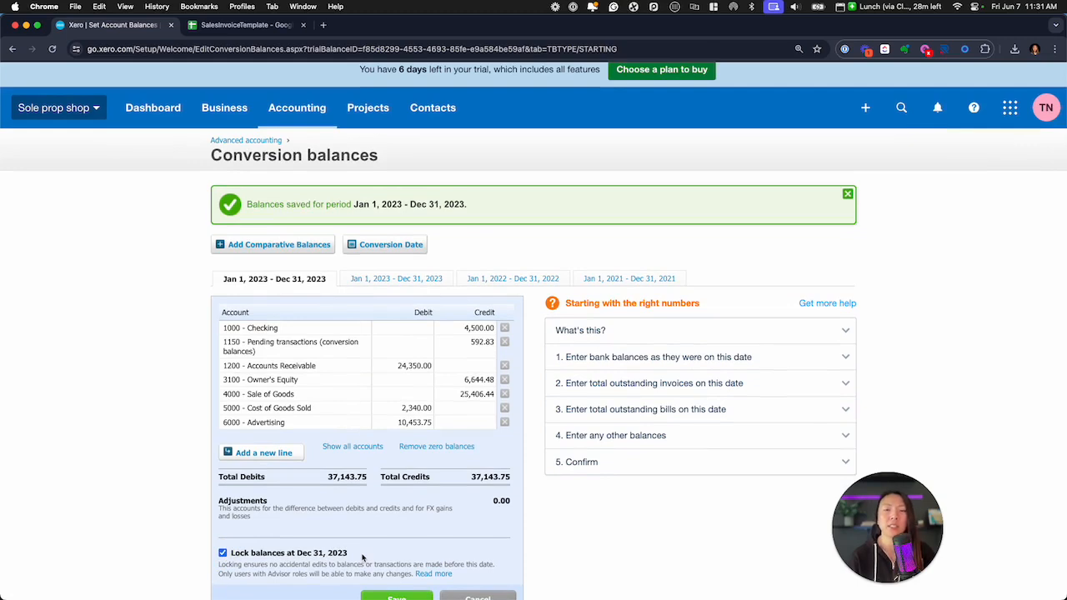
scroll(289, 557, down, 2)
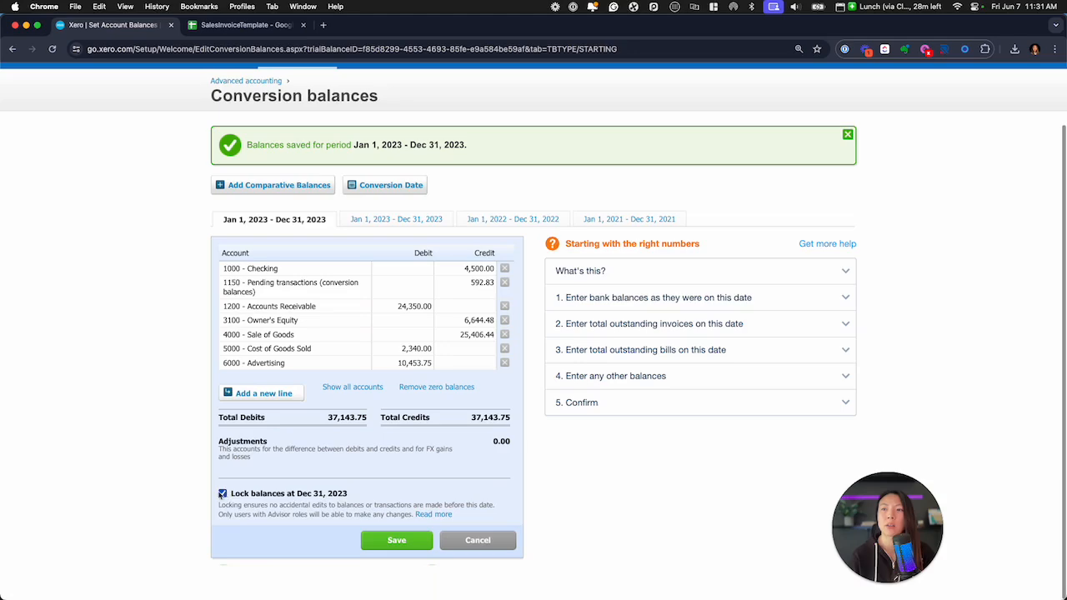
click(398, 542)
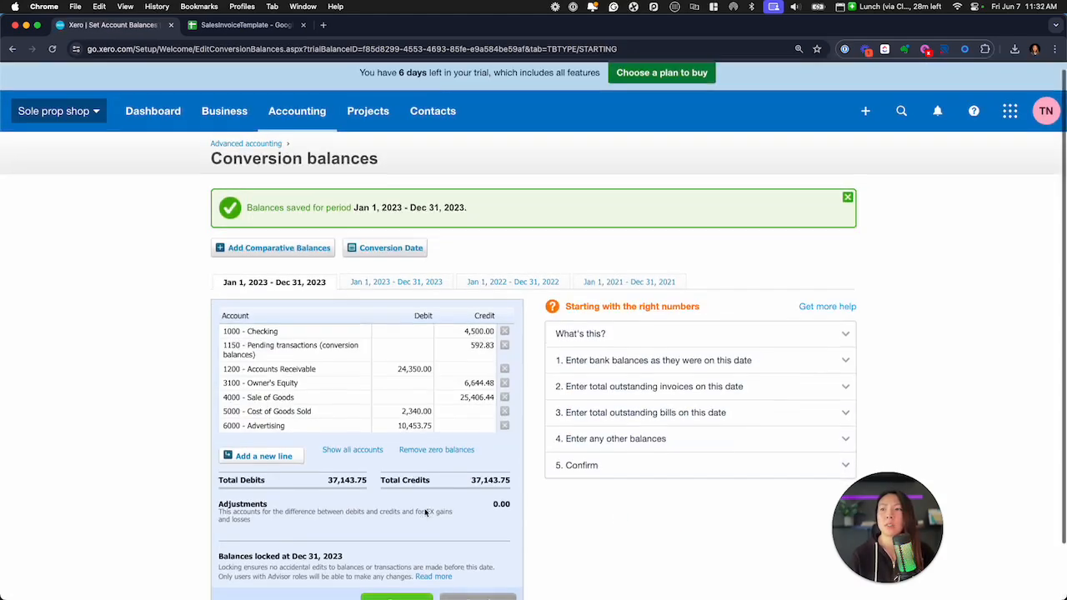
scroll(426, 513, down, 1)
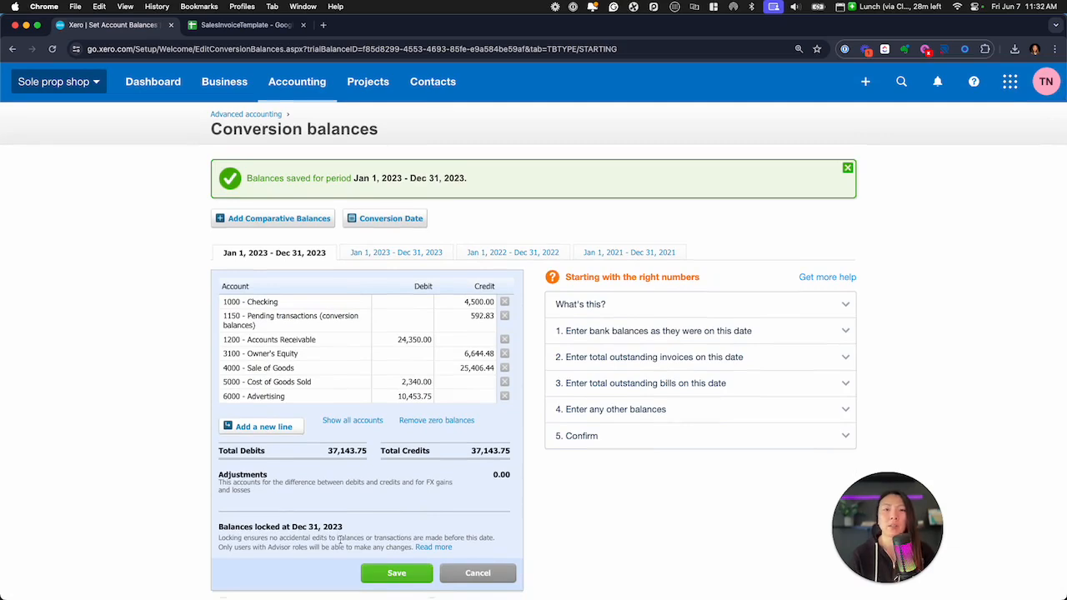